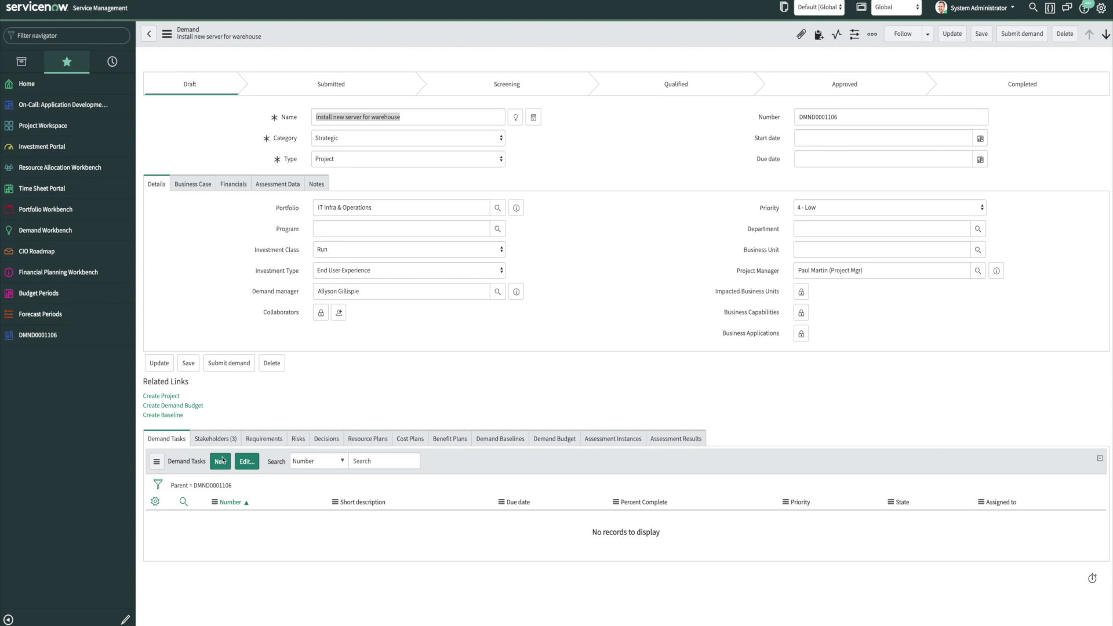
Start a new demand task from DMND0001106's Demand Tasks related list
{"action": "left_click", "coordinate": [220, 462]}
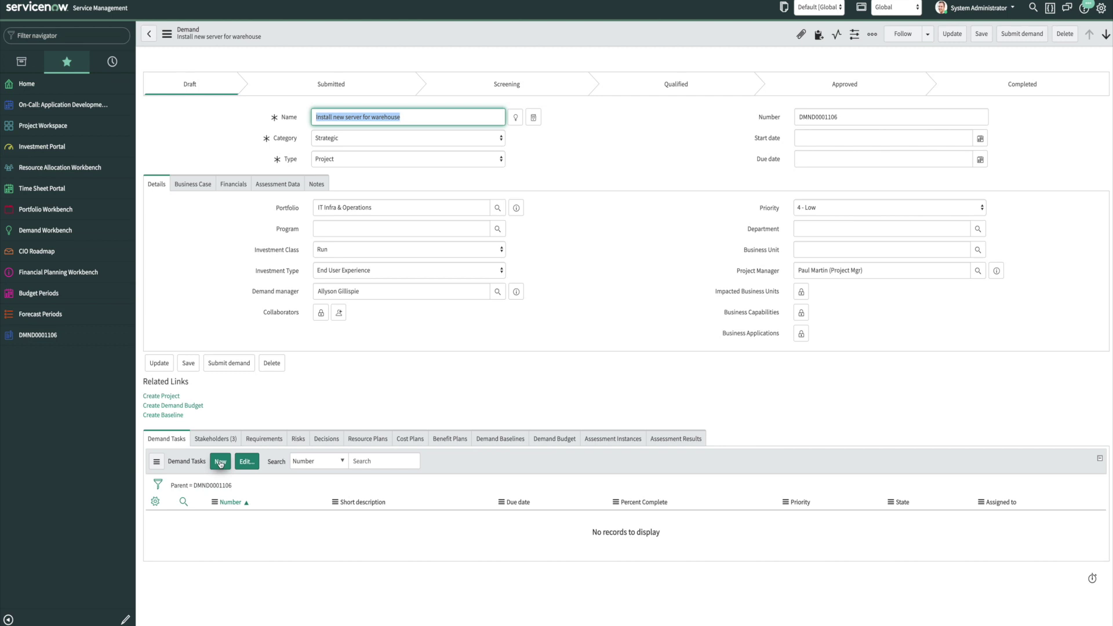
Title the task 'Hardware cost for a new server' and assign it to a Hardware group member
{"action": "left_click", "coordinate": [351, 73]}
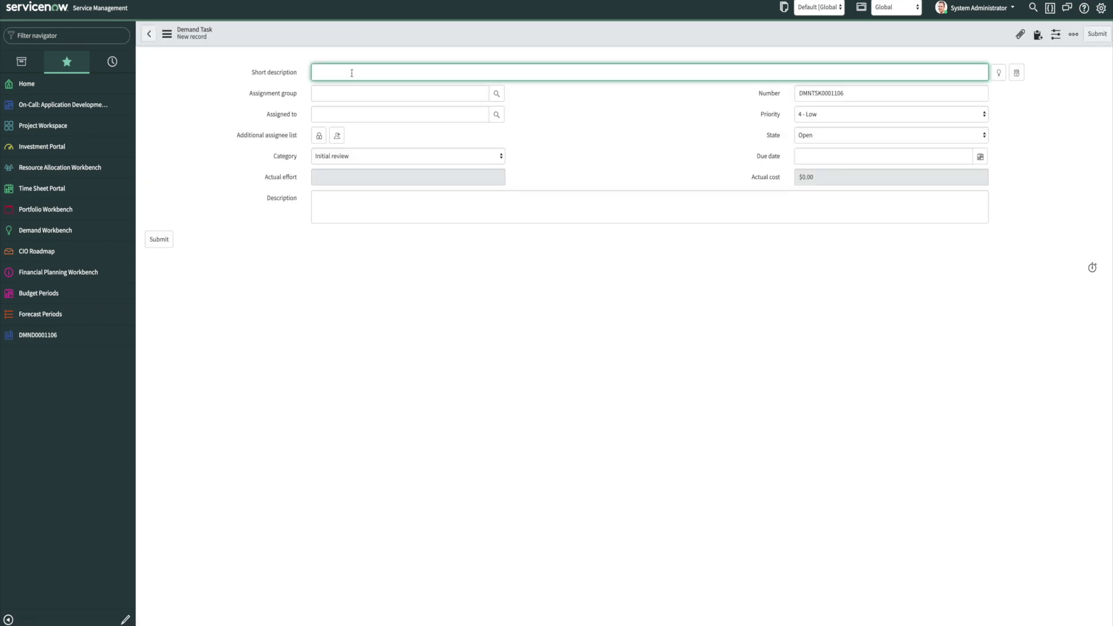
{"action": "type", "text": "Hardware cost for a new server"}
{"action": "left_click", "coordinate": [495, 95]}
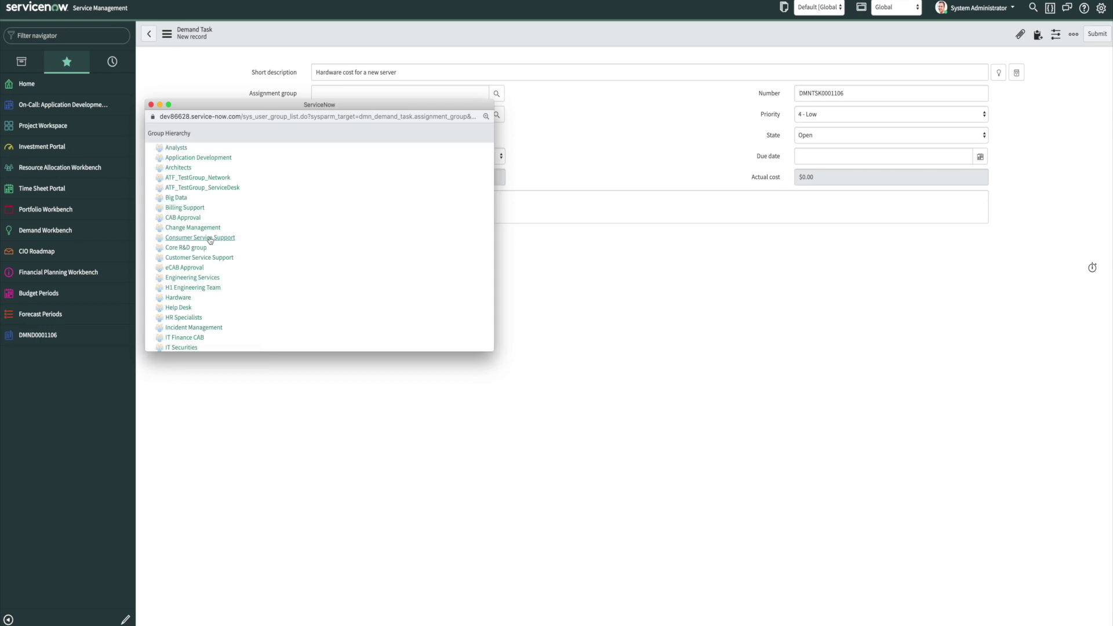
{"action": "scroll", "coordinate": [212, 240], "scroll_direction": "down", "scroll_amount": 1}
{"action": "left_click", "coordinate": [178, 271]}
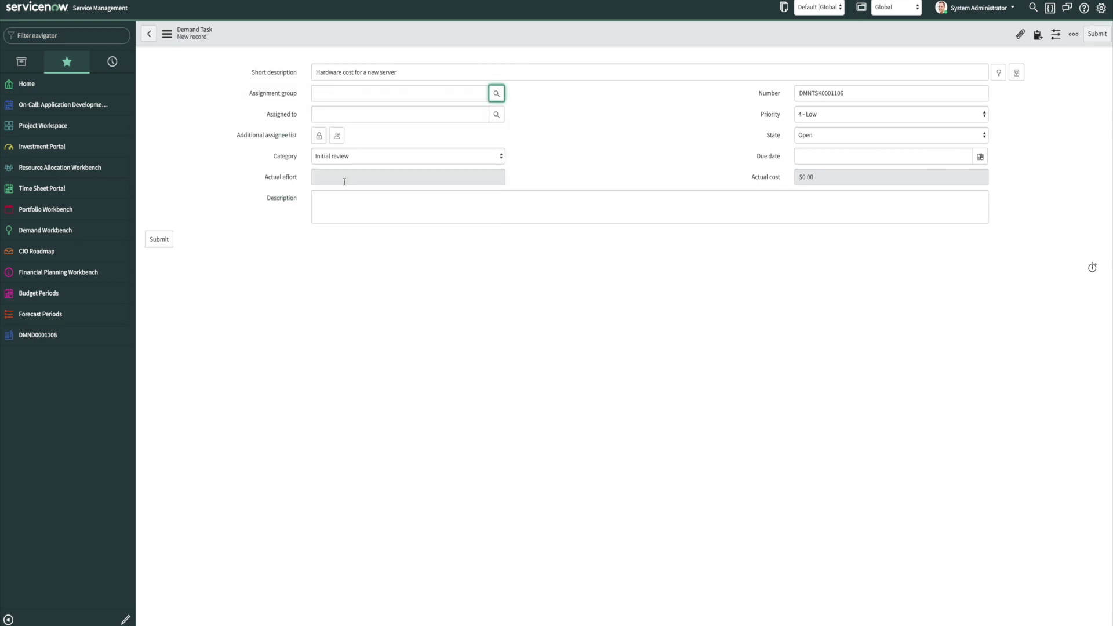
{"action": "left_click", "coordinate": [494, 117]}
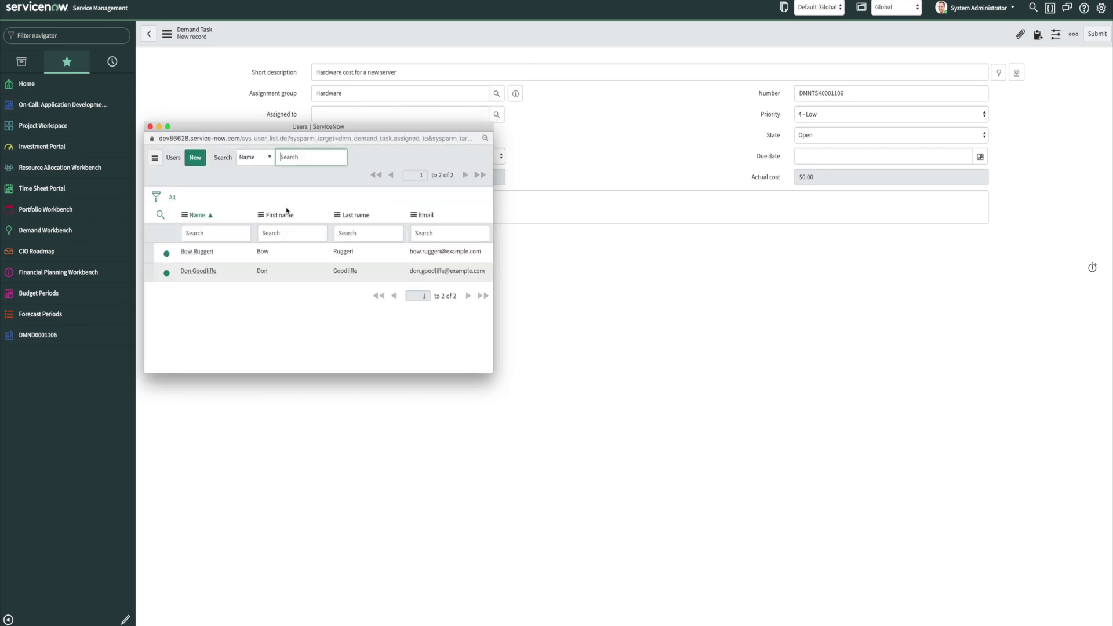
{"action": "left_click", "coordinate": [198, 271]}
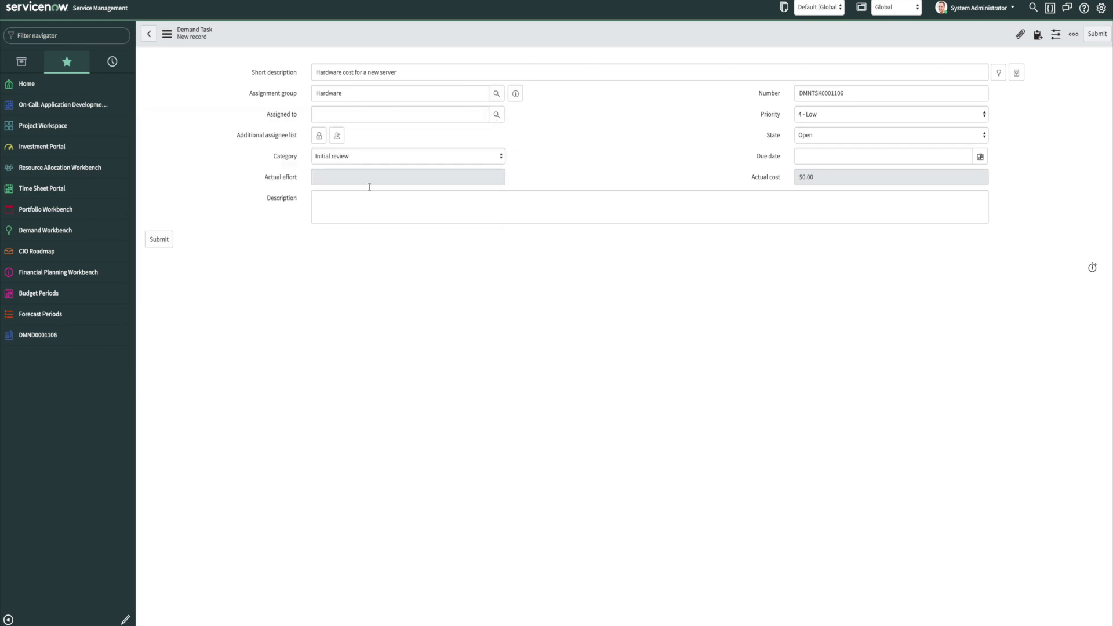
Set category Cost estimate, describe it as 'Please provide cost for 1 new server.', and submit
{"action": "left_click", "coordinate": [381, 156]}
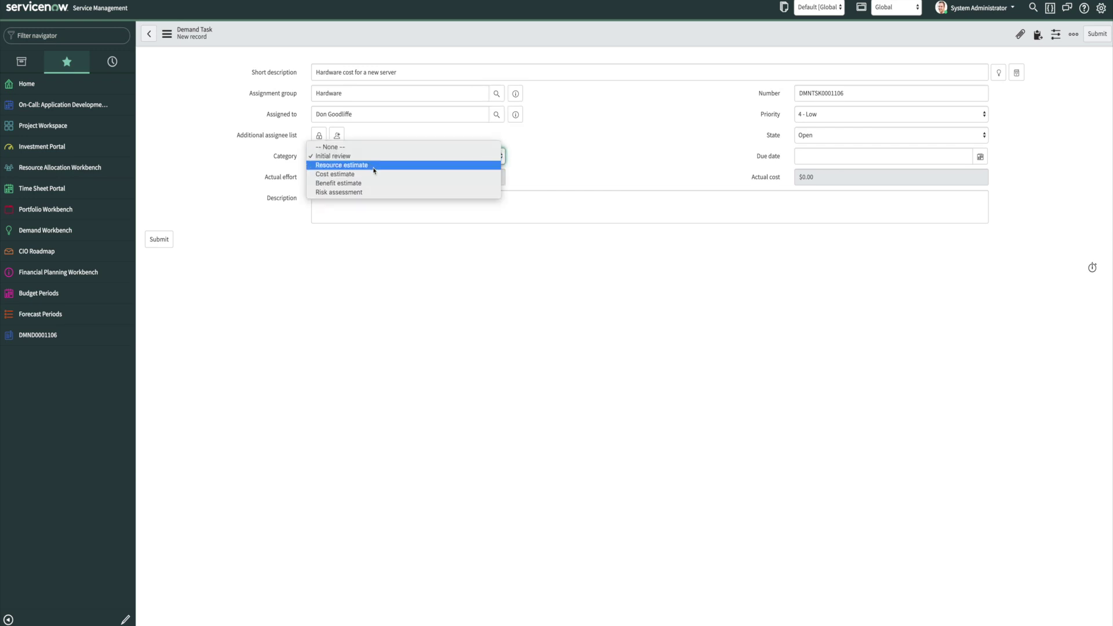
{"action": "left_click", "coordinate": [368, 176]}
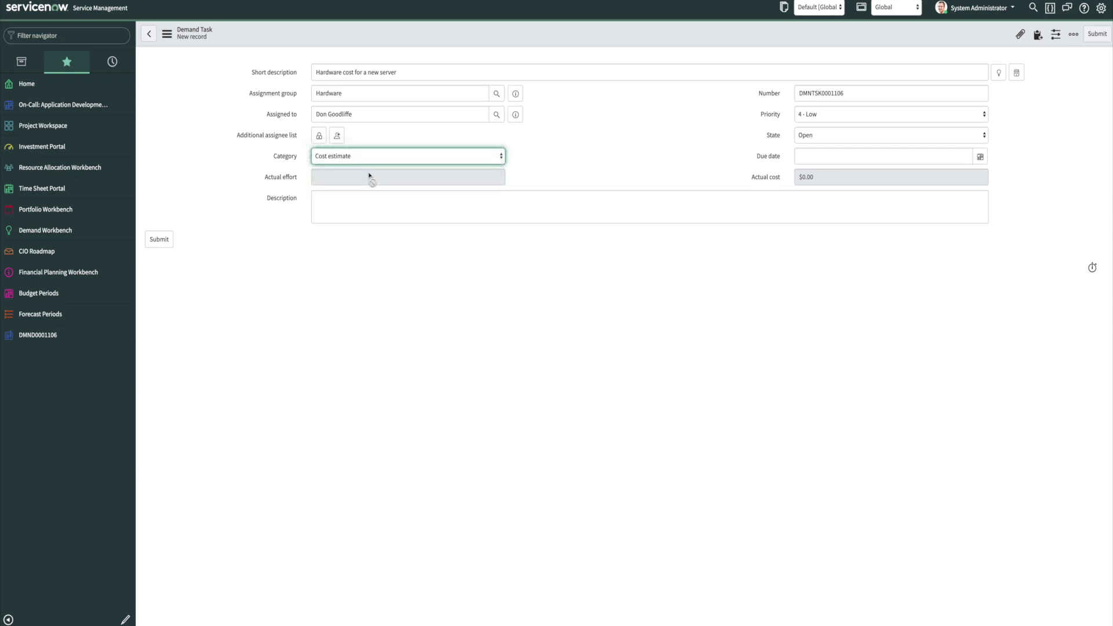
{"action": "left_click", "coordinate": [424, 208]}
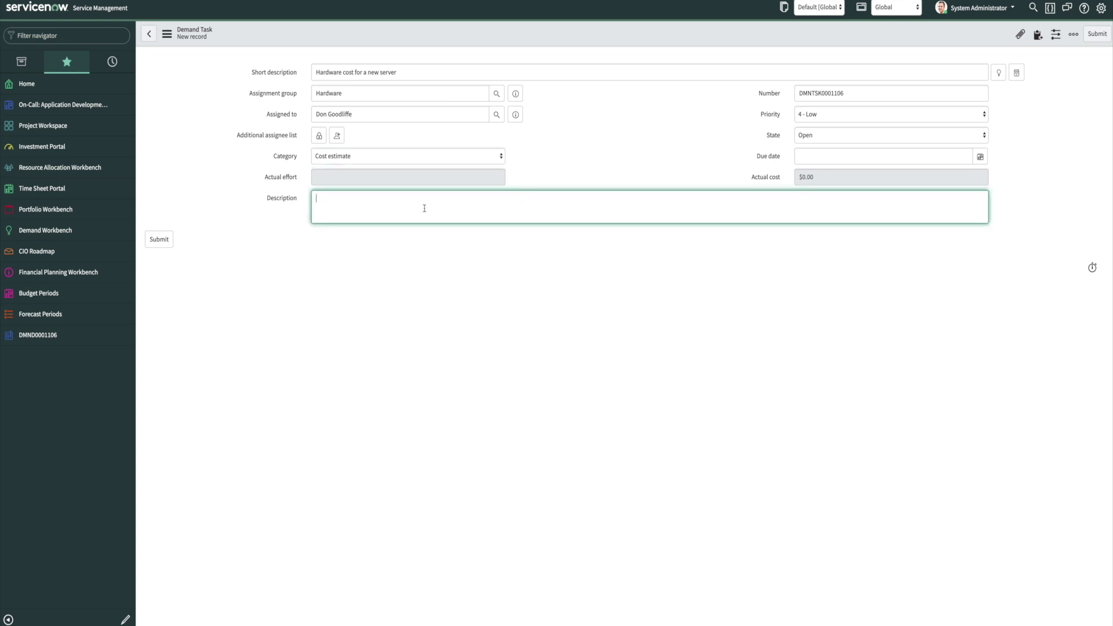
{"action": "type", "text": "Please provide cost for 1 new server."}
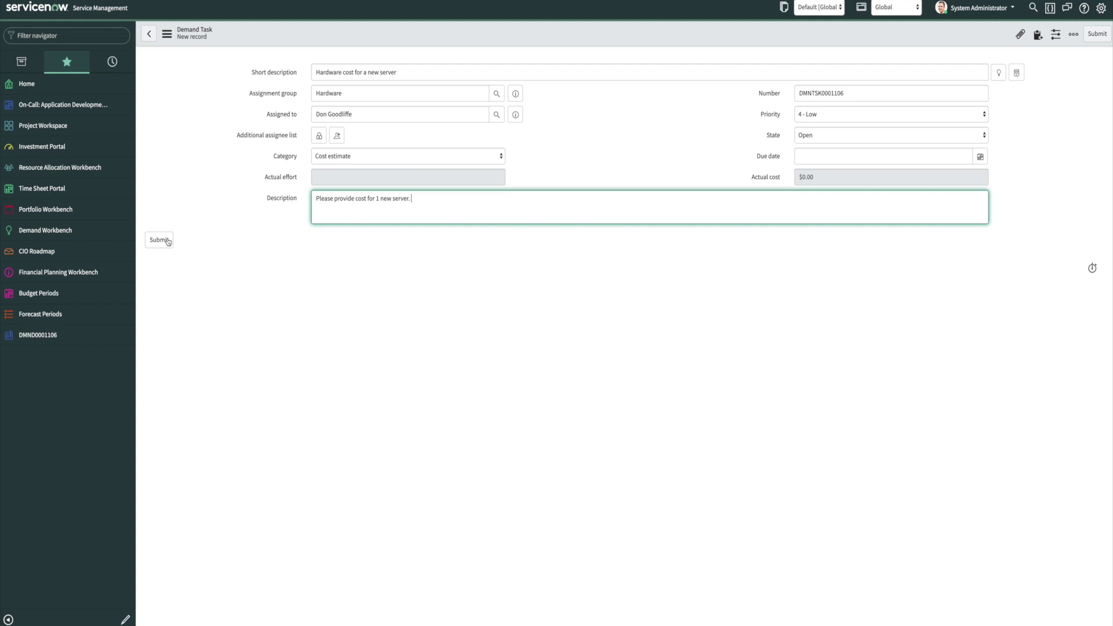
{"action": "left_click", "coordinate": [167, 242]}
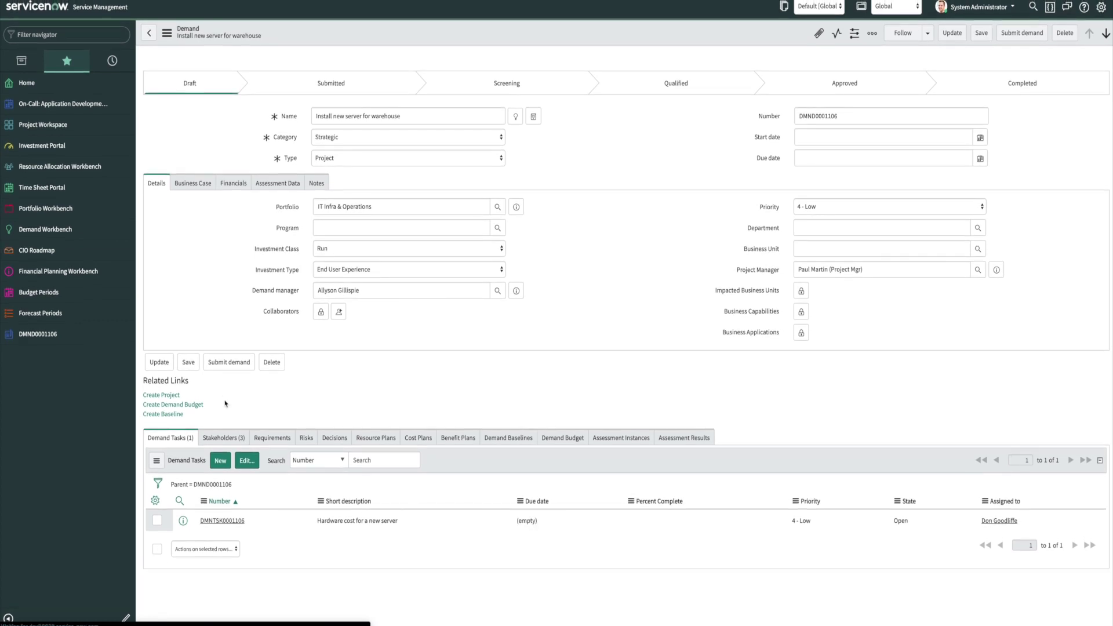
Start another demand task, 'Provide labor estimate for installing server', in the Hardware group
{"action": "left_click", "coordinate": [220, 464]}
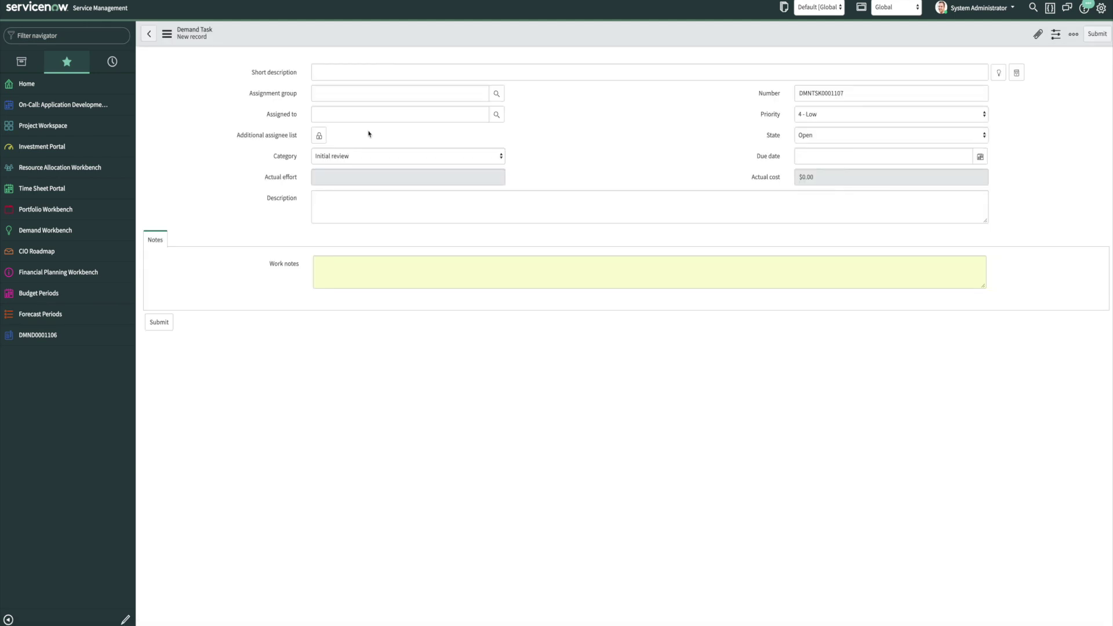
{"action": "left_click", "coordinate": [356, 72]}
{"action": "type", "text": "Provide labor estimate for installing server"}
{"action": "left_click", "coordinate": [496, 94]}
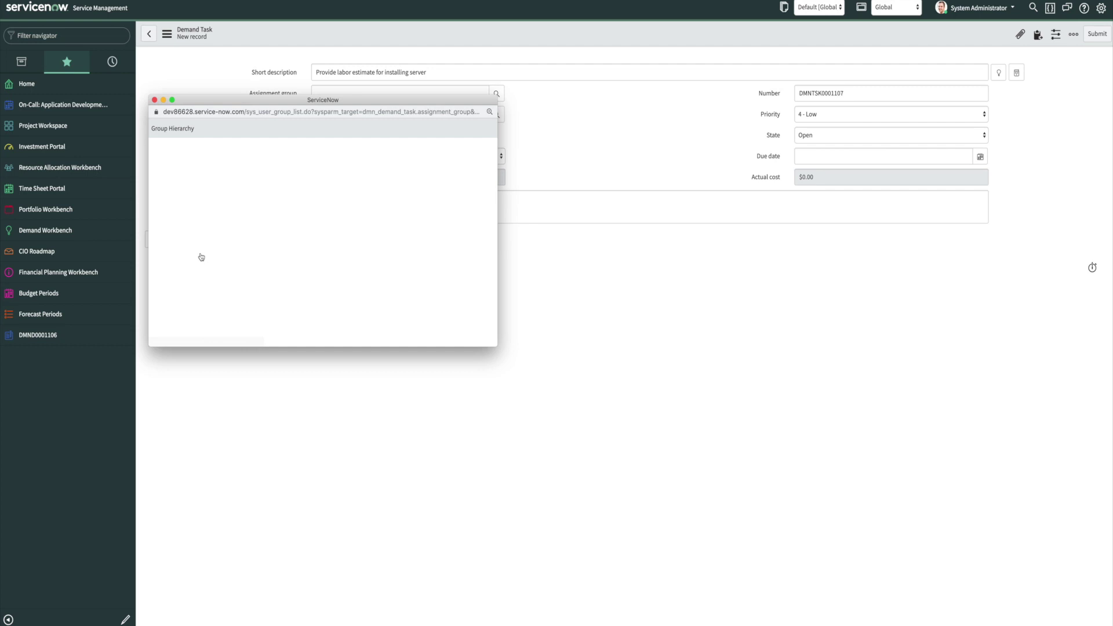
{"action": "scroll", "coordinate": [202, 257], "scroll_direction": "down", "scroll_amount": 2}
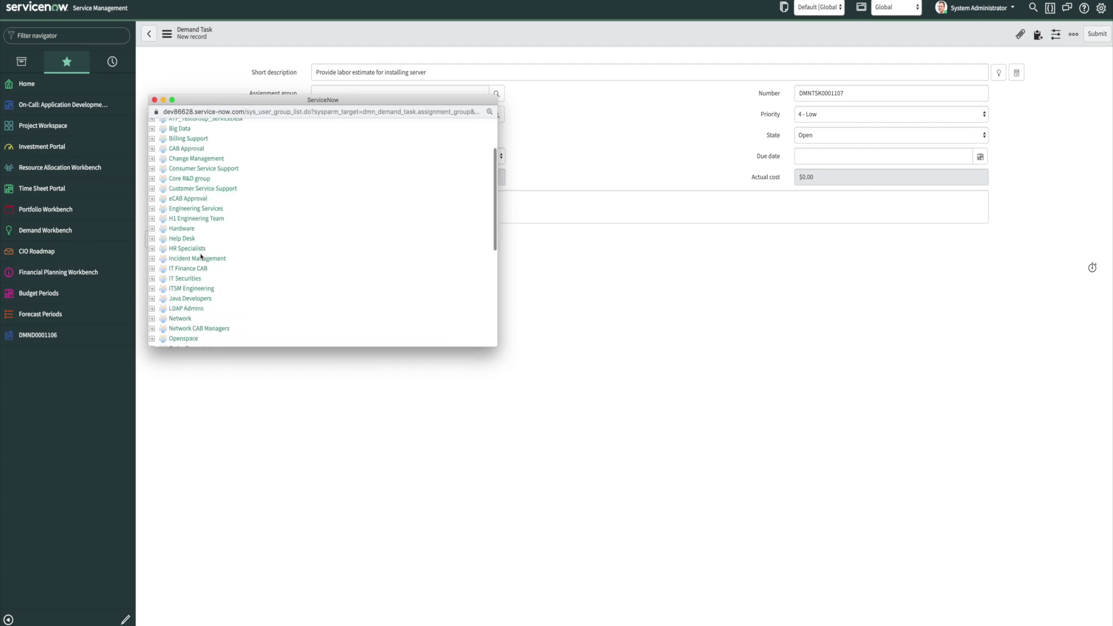
{"action": "scroll", "coordinate": [202, 256], "scroll_direction": "down", "scroll_amount": 1}
{"action": "left_click", "coordinate": [183, 196]}
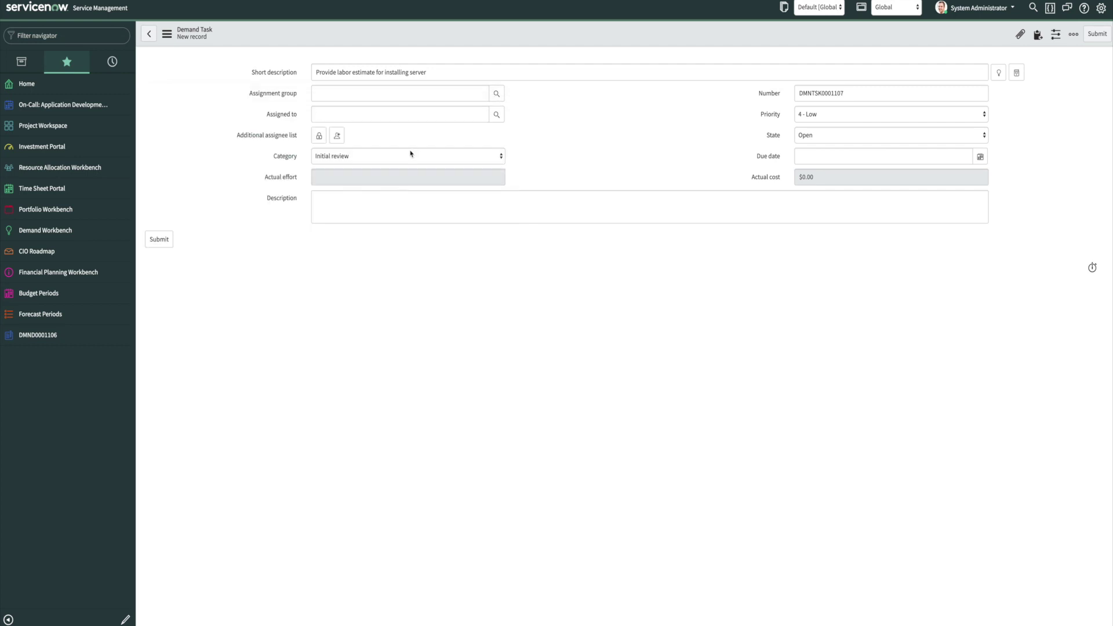
Assign it to the same Hardware member, set category Resource estimate, and submit
{"action": "left_click", "coordinate": [497, 115]}
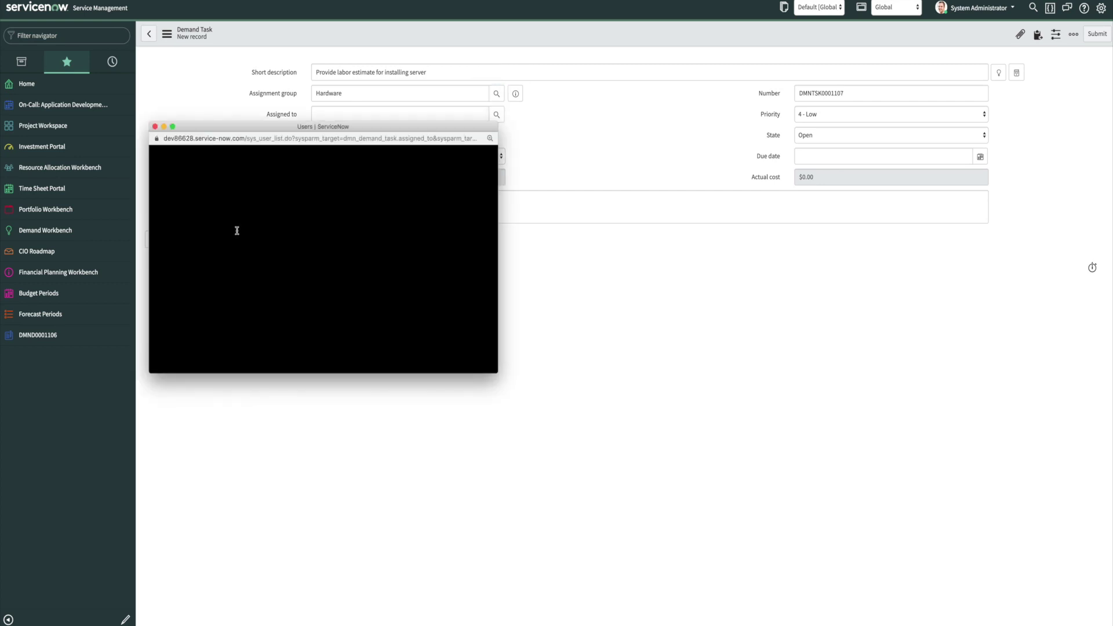
{"action": "left_click", "coordinate": [203, 271]}
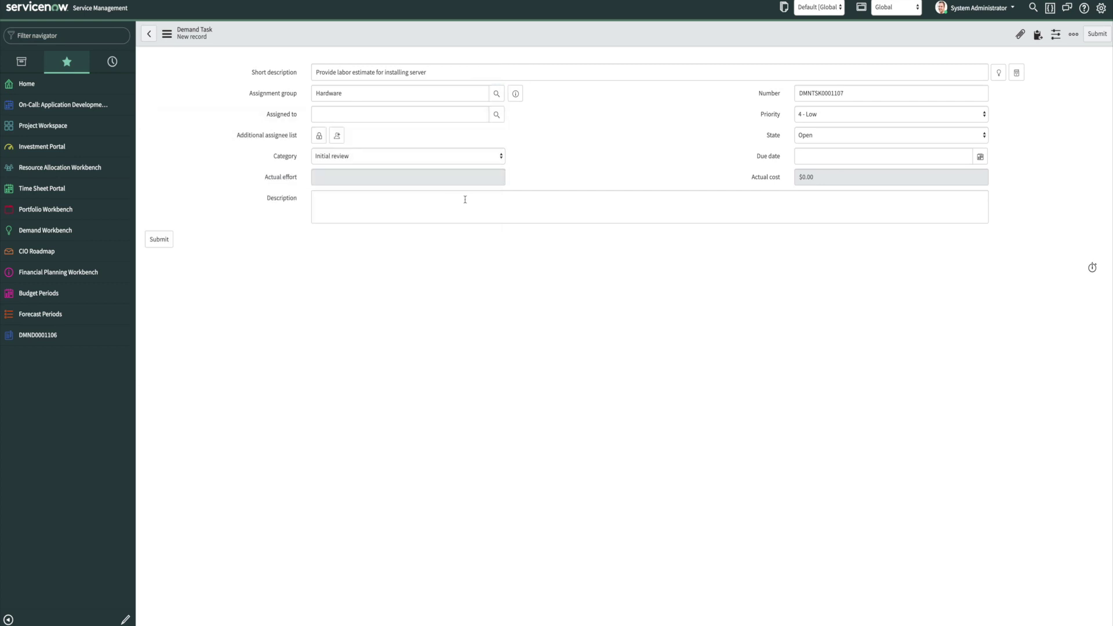
{"action": "left_click", "coordinate": [377, 157]}
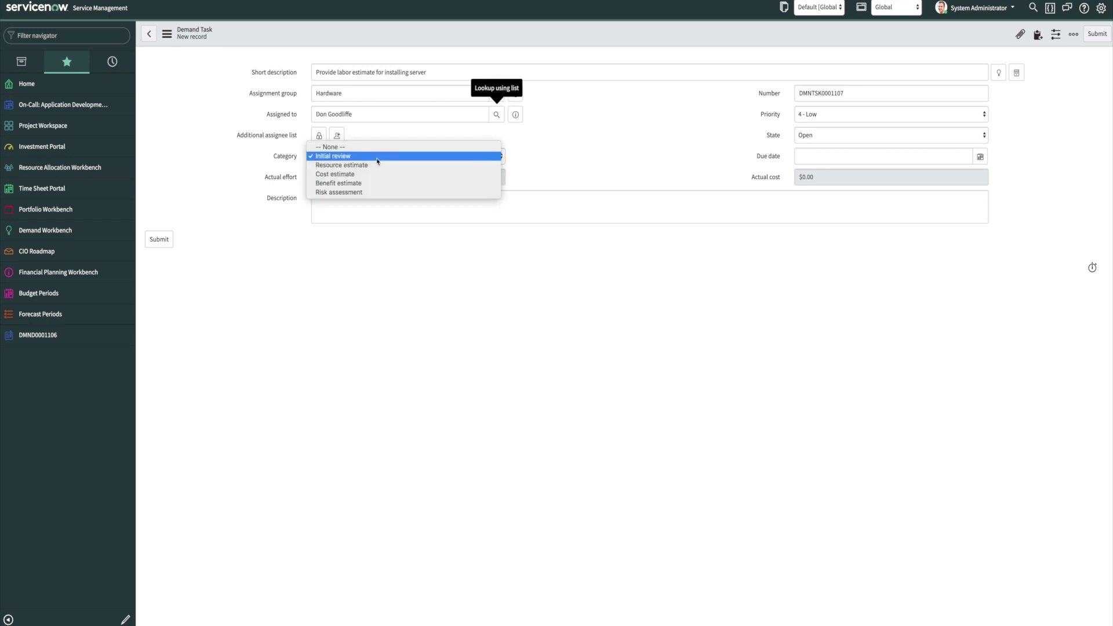
{"action": "left_click", "coordinate": [375, 165]}
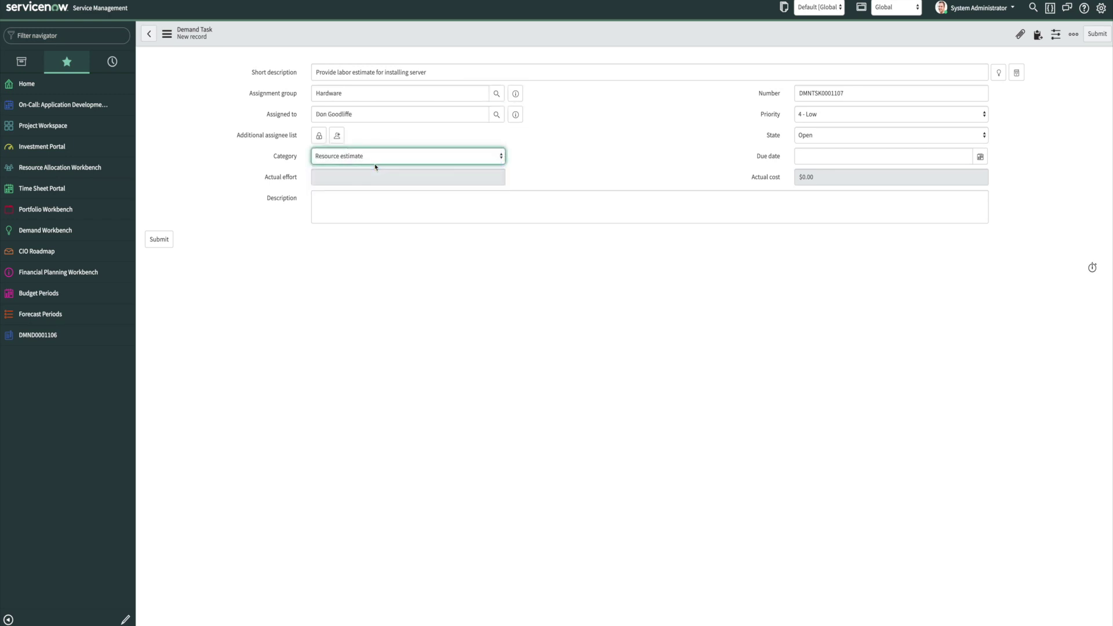
{"action": "left_click", "coordinate": [158, 240]}
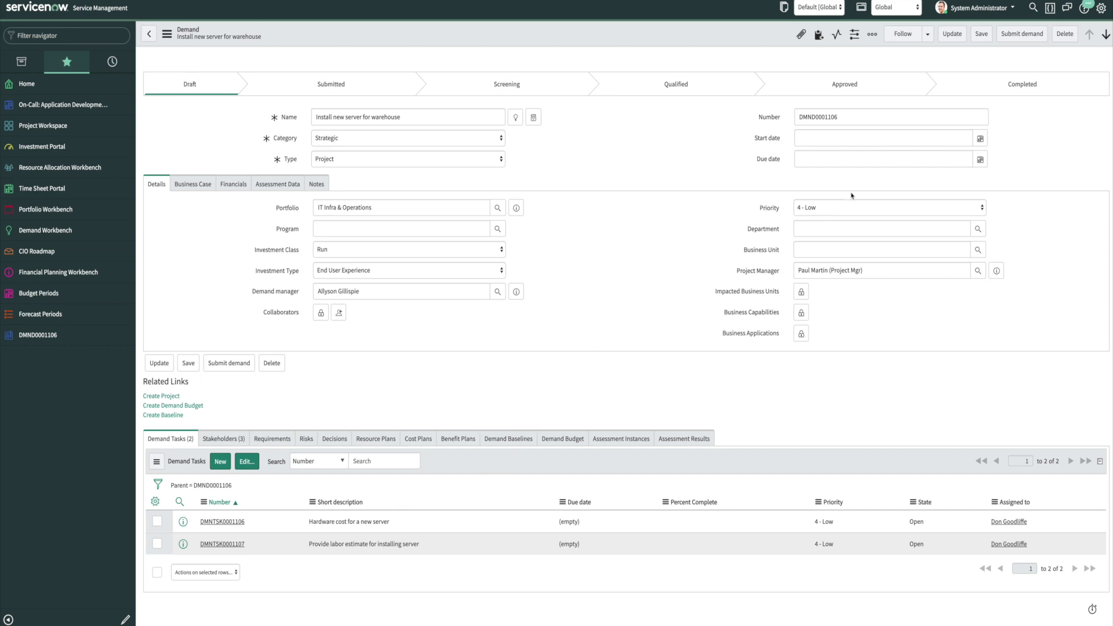
Impersonate the user assigned to the demand tasks
{"action": "left_click", "coordinate": [967, 8]}
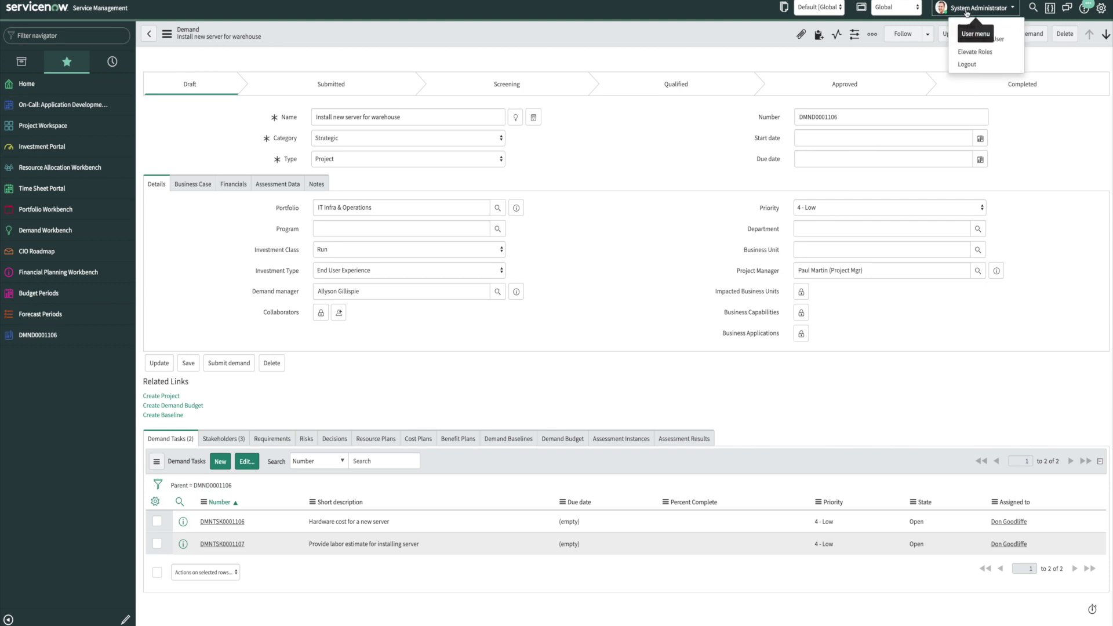
{"action": "left_click", "coordinate": [989, 40]}
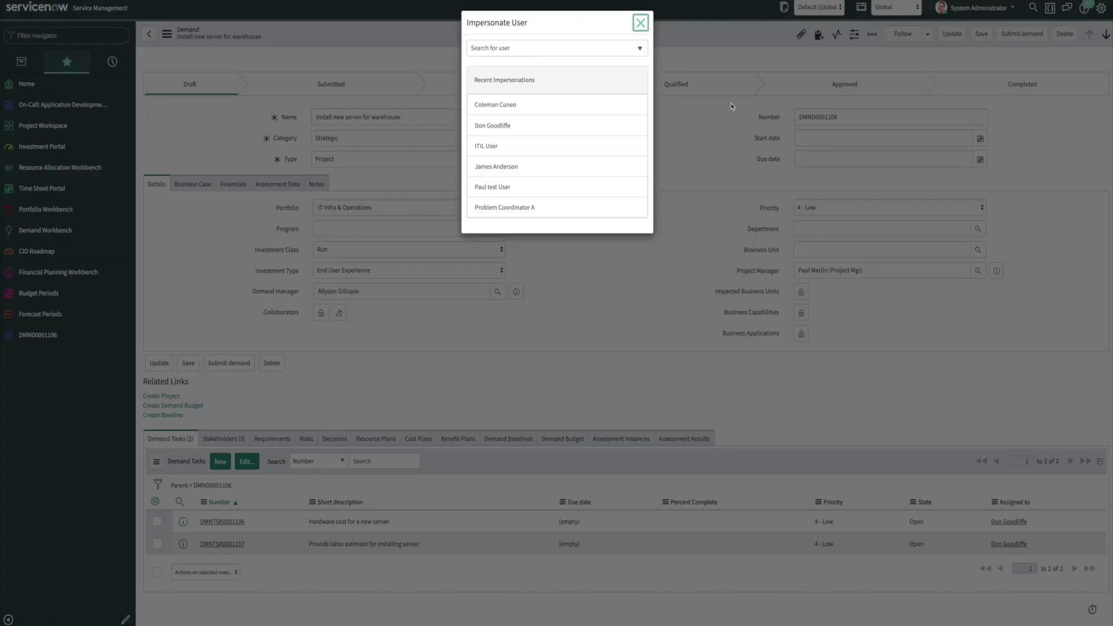
{"action": "left_click", "coordinate": [499, 127]}
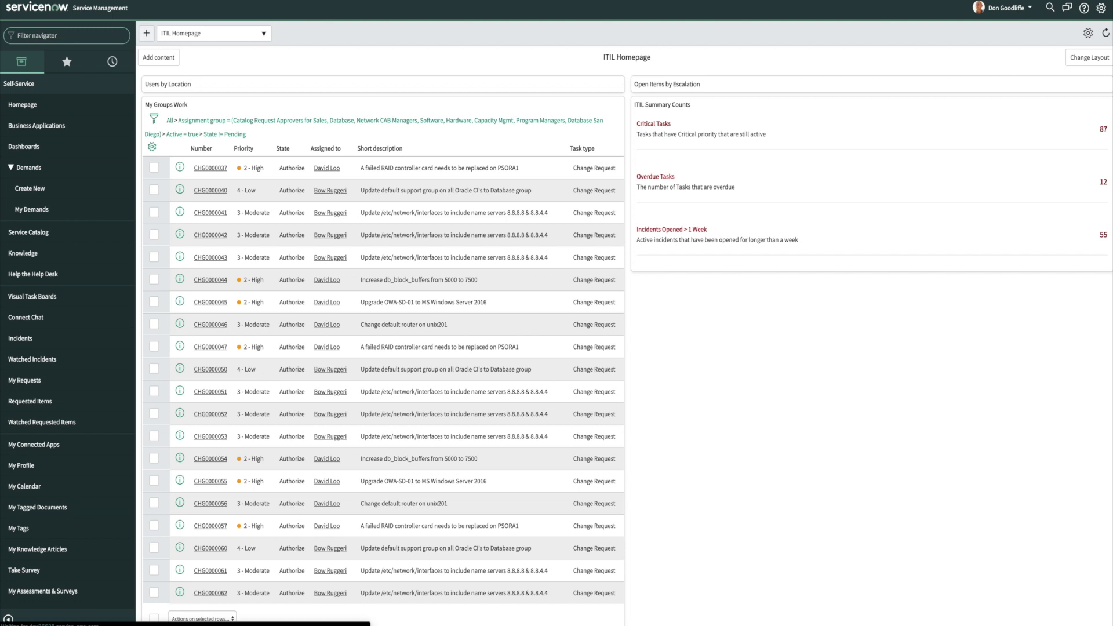
Open DMNTSK0001106 from the assignee's My Work list
{"action": "type", "text": "my work"}
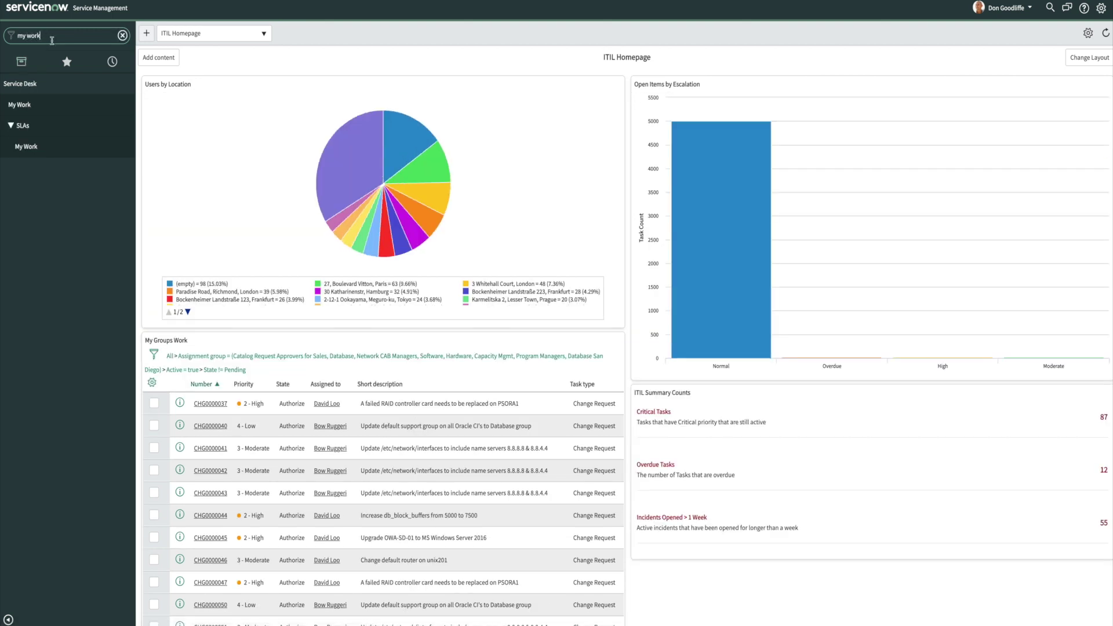
{"action": "left_click", "coordinate": [29, 106]}
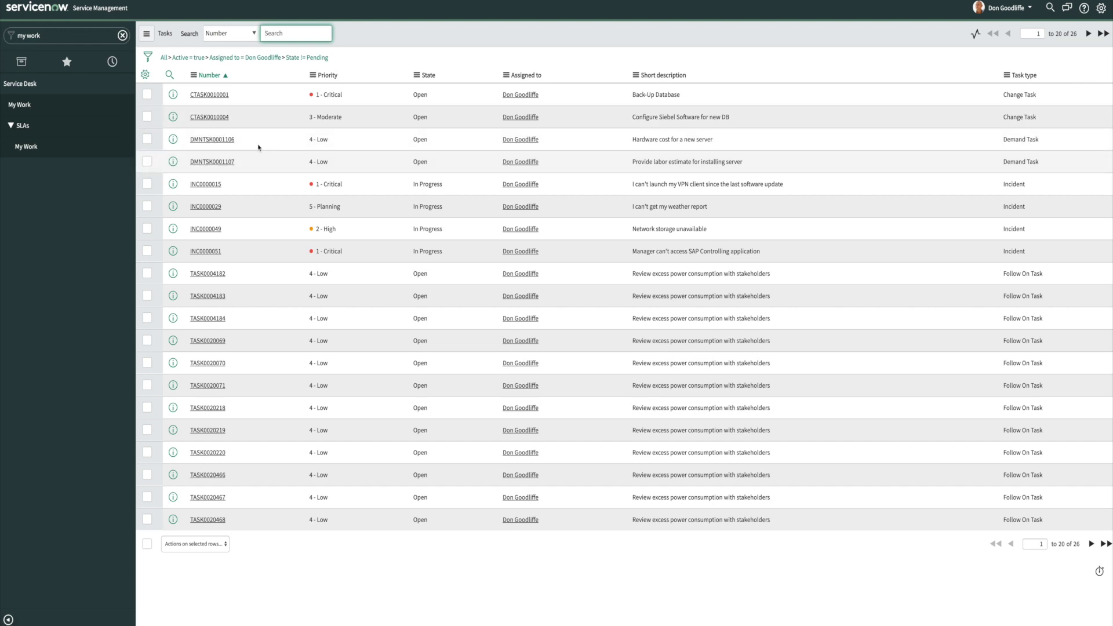
{"action": "left_click", "coordinate": [213, 142]}
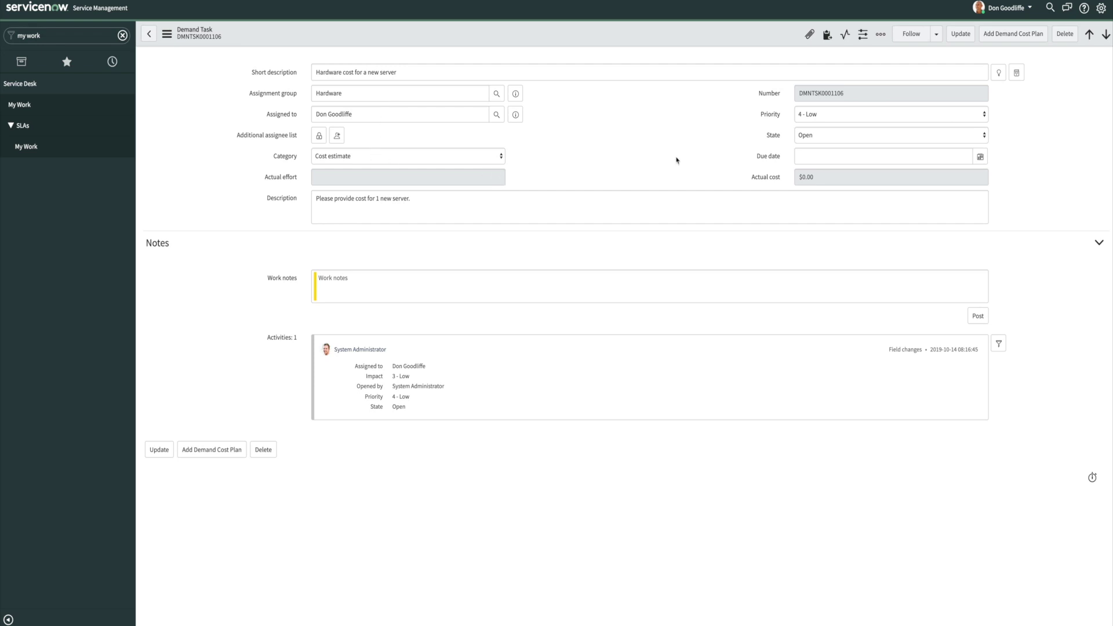
Save DMNTSK0001106 with its state changed to Work in Progress
{"action": "left_click", "coordinate": [819, 141]}
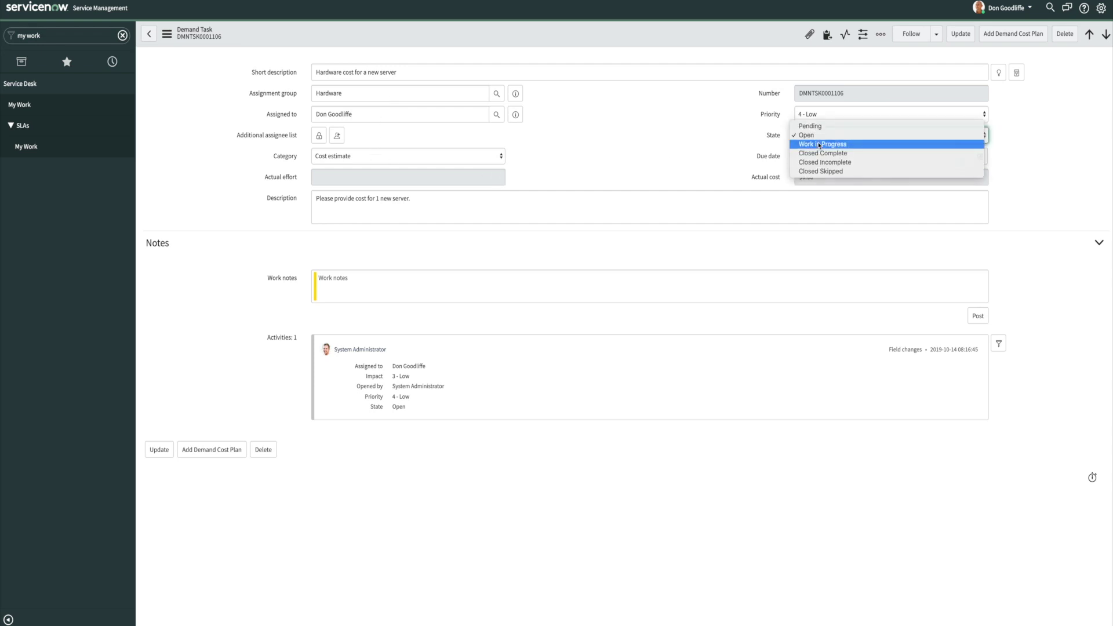
{"action": "left_click", "coordinate": [819, 146]}
{"action": "right_click", "coordinate": [729, 38]}
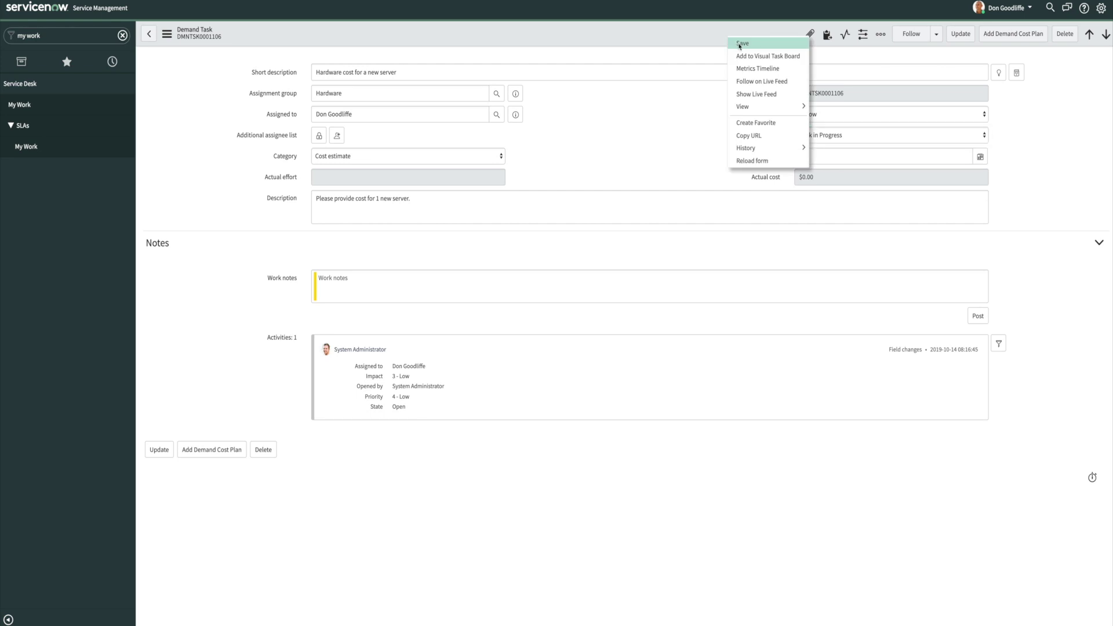
{"action": "left_click", "coordinate": [738, 43]}
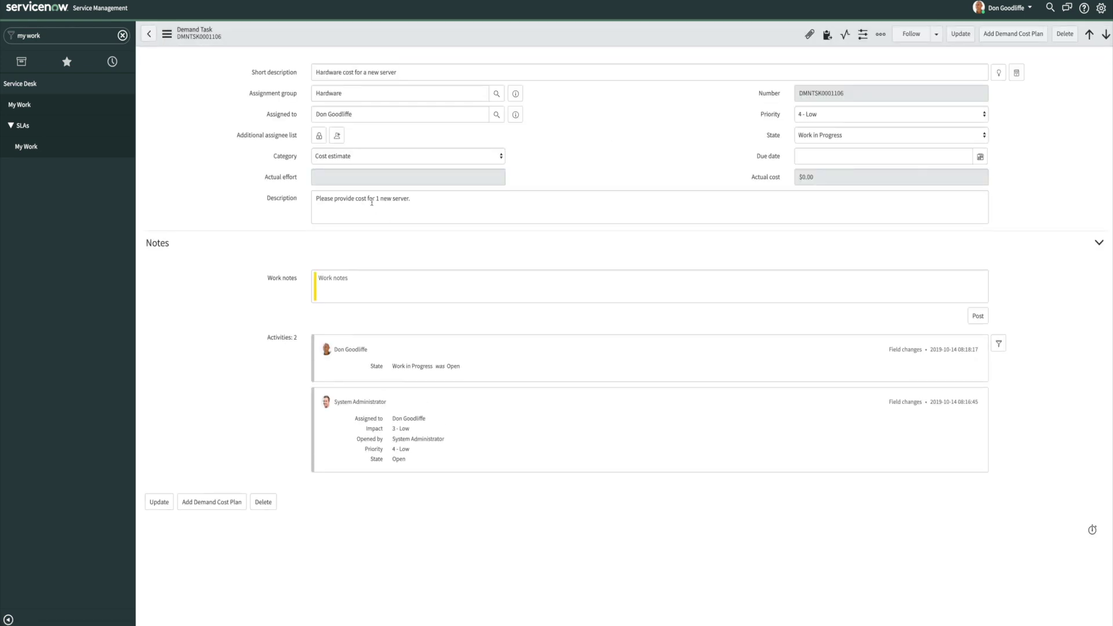
{"action": "left_click_drag", "start_coordinate": [376, 200], "coordinate": [413, 199]}
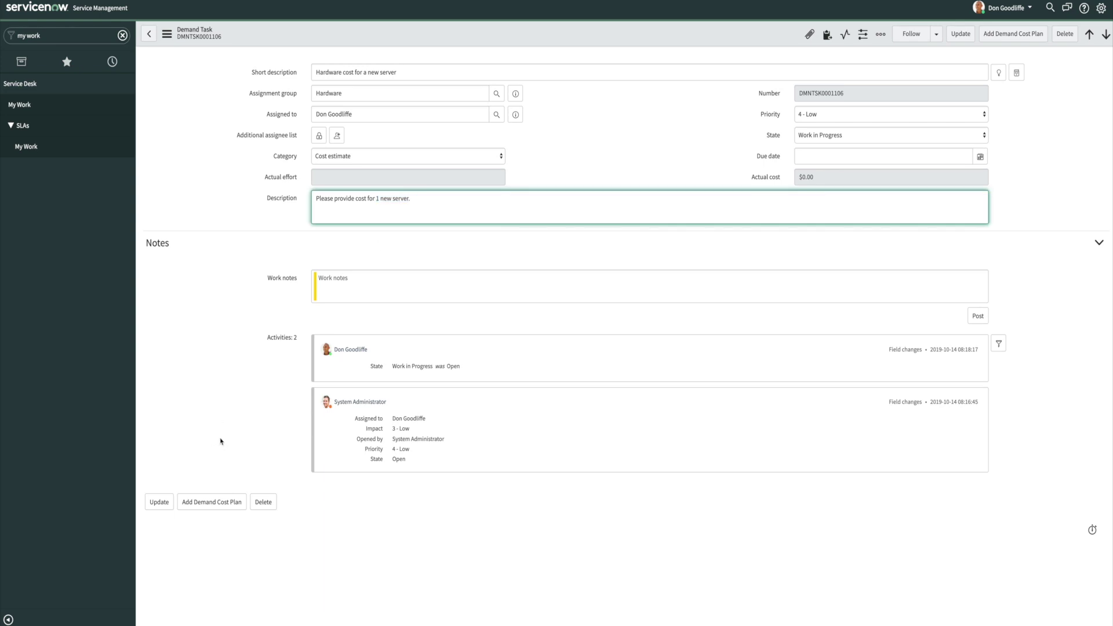
Start a 'New Server Cost' cost plan with unit cost 5000, quantity 1, cost type Other Capex
{"action": "left_click", "coordinate": [214, 503]}
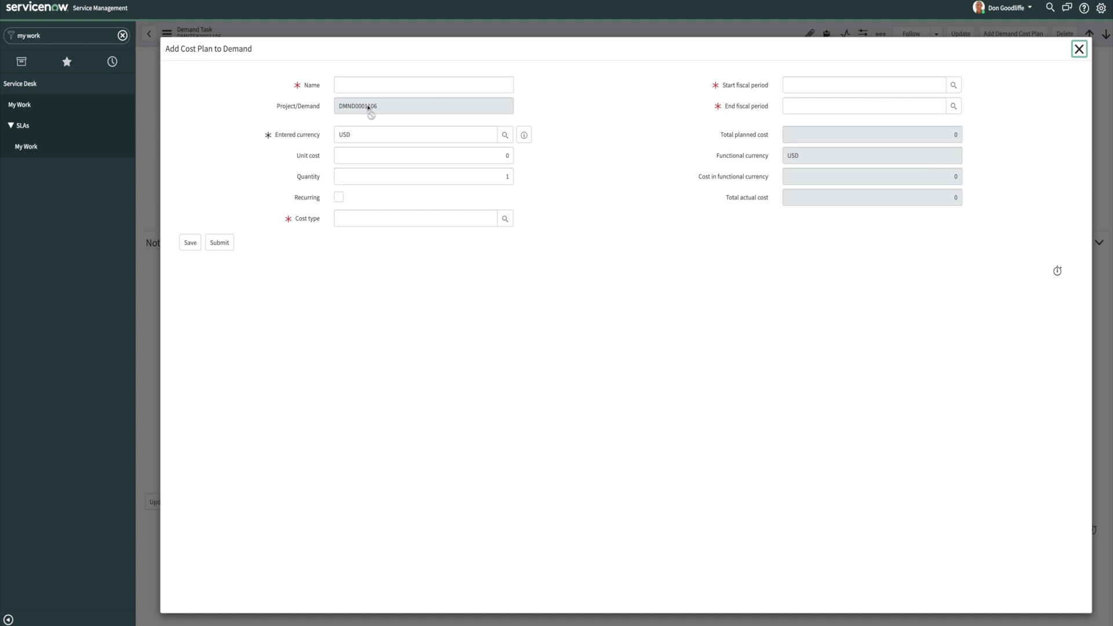
{"action": "left_click", "coordinate": [365, 87]}
{"action": "type", "text": "New Server Cost"}
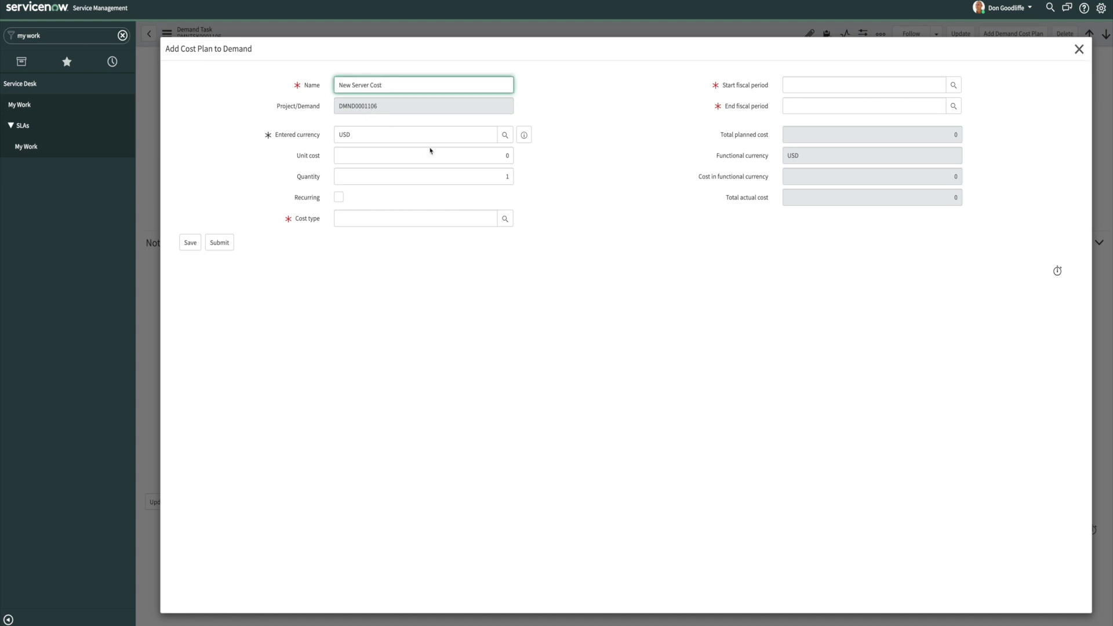
{"action": "left_click", "coordinate": [482, 158]}
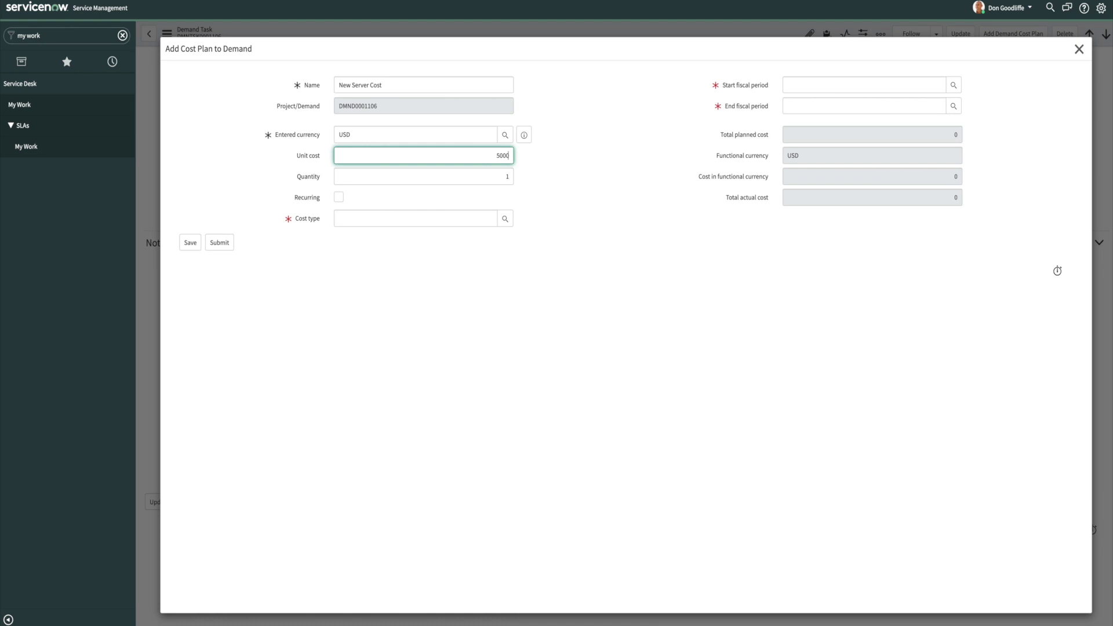
{"action": "left_click", "coordinate": [501, 181]}
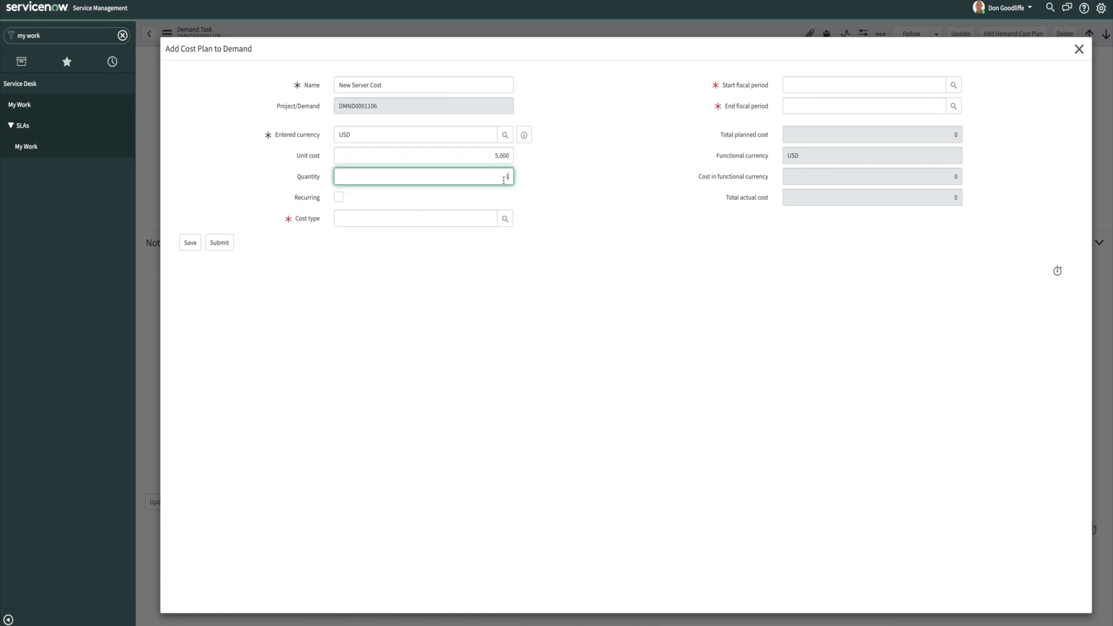
{"action": "left_click", "coordinate": [505, 219]}
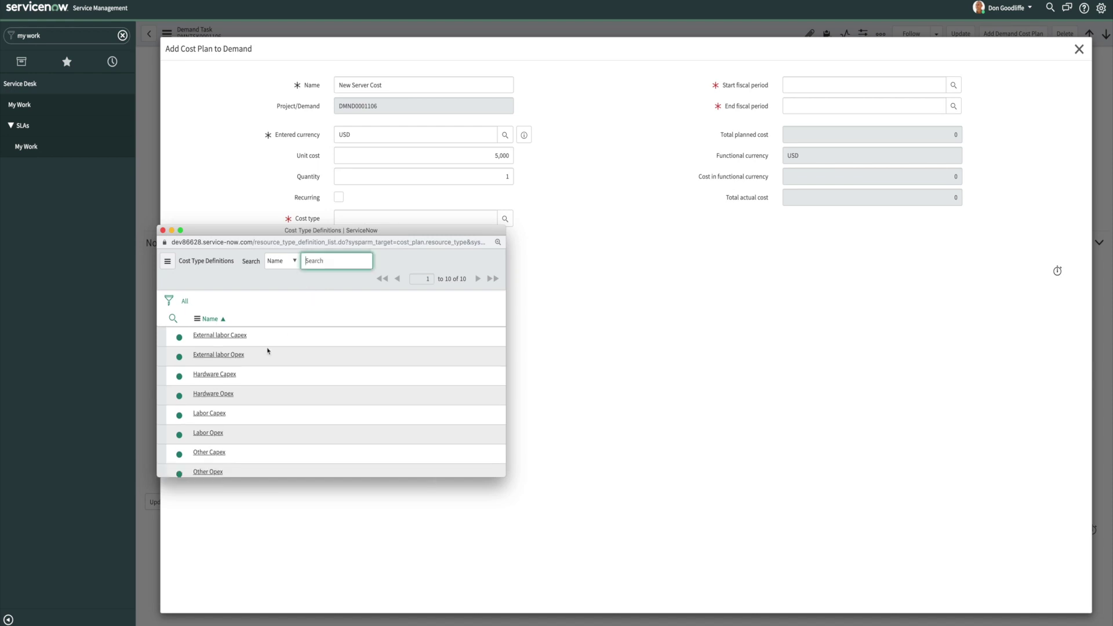
{"action": "scroll", "coordinate": [267, 352], "scroll_direction": "down", "scroll_amount": 2}
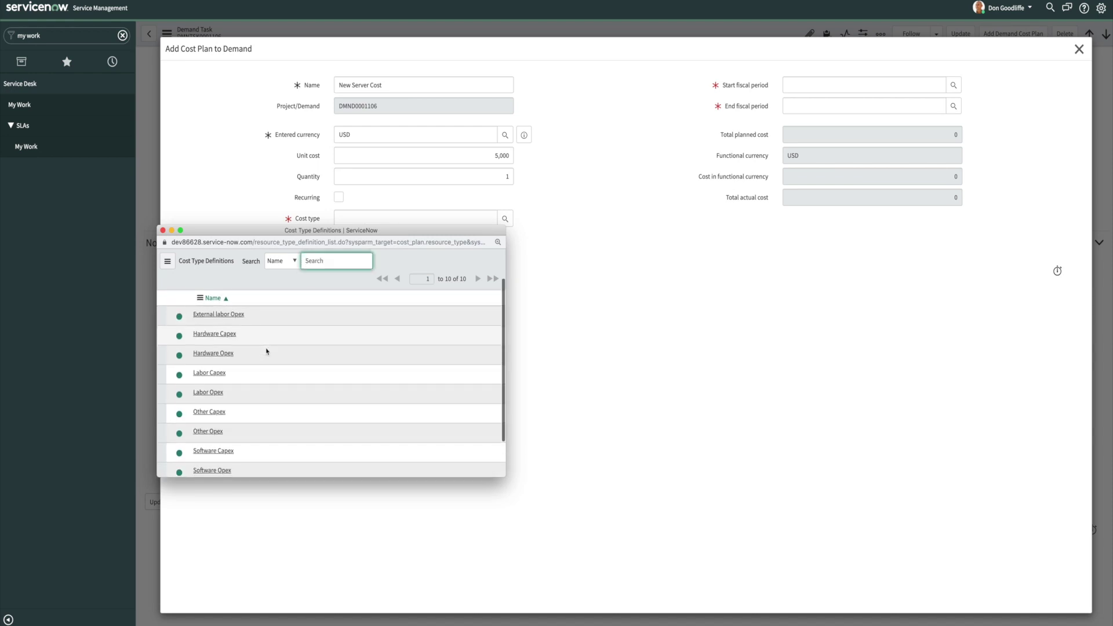
{"action": "left_click", "coordinate": [219, 413]}
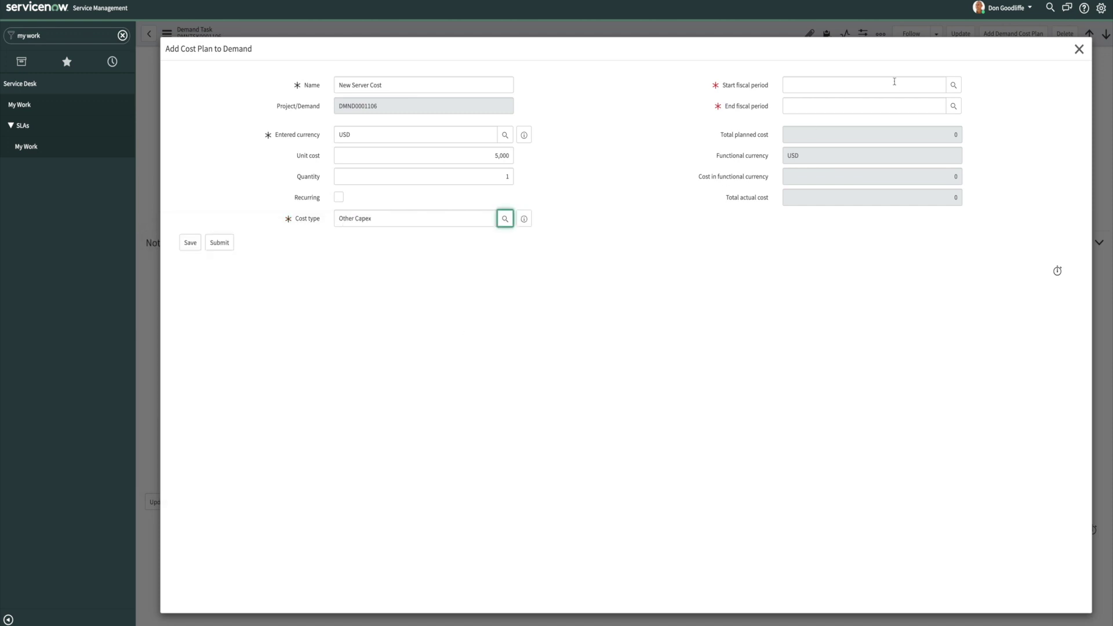
Set both start and end fiscal periods to FY22: M10-Oct and submit the cost plan
{"action": "left_click", "coordinate": [955, 85]}
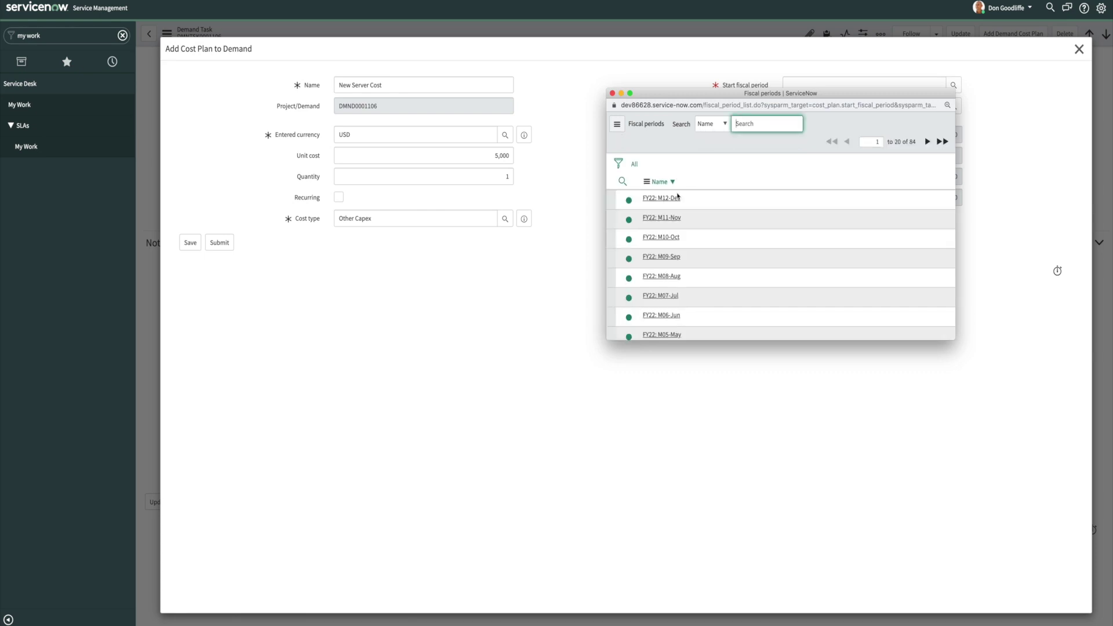
{"action": "left_click", "coordinate": [662, 238]}
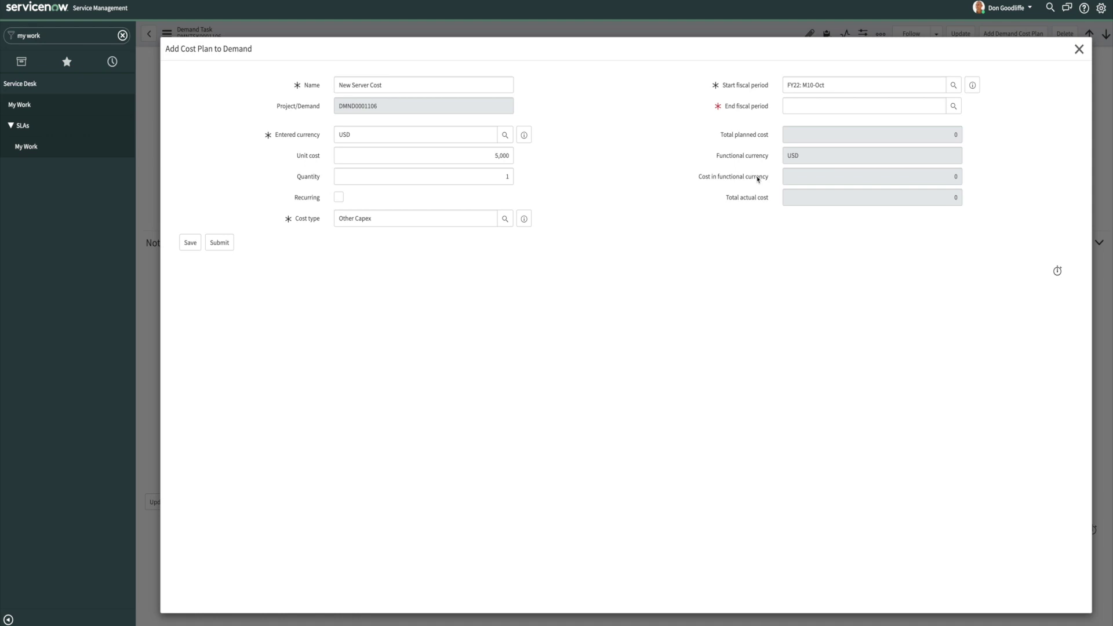
{"action": "left_click", "coordinate": [952, 106]}
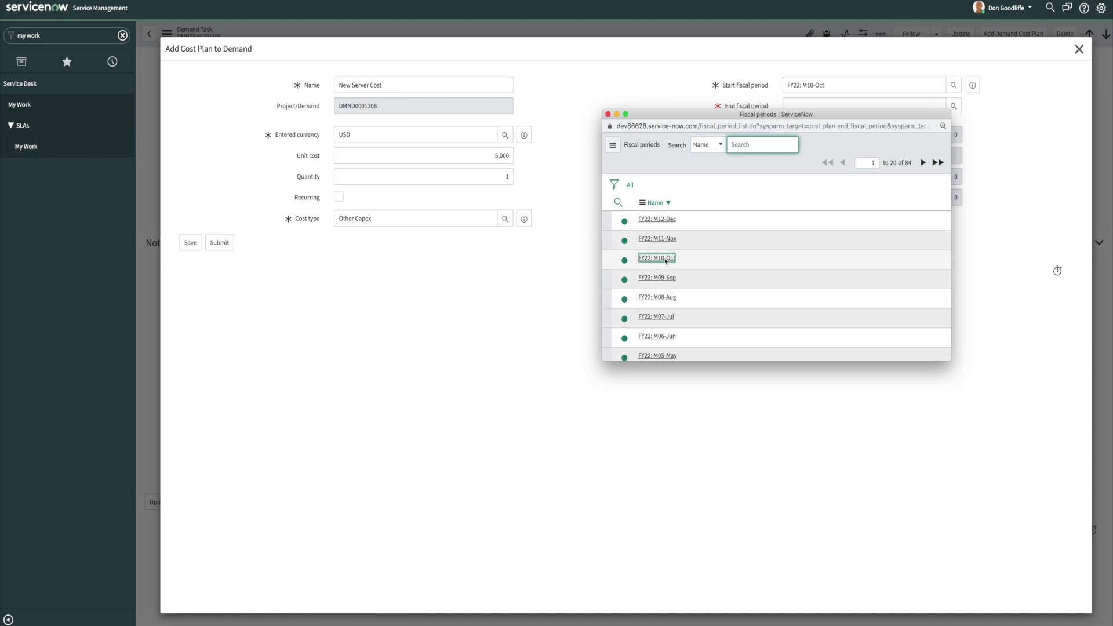
{"action": "left_click", "coordinate": [651, 258]}
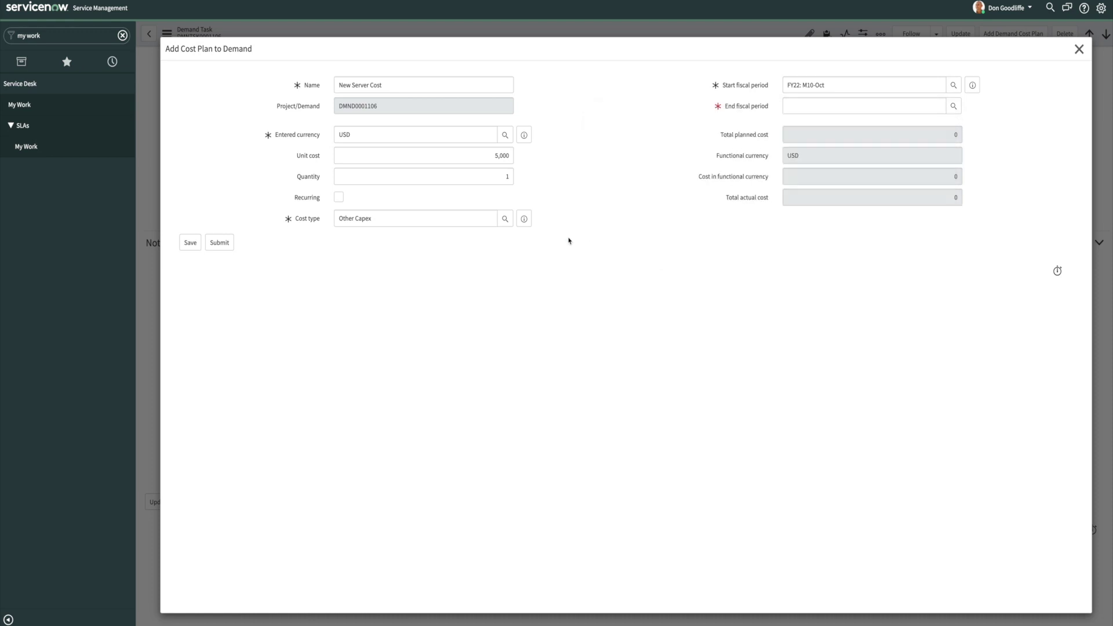
{"action": "left_click", "coordinate": [220, 242]}
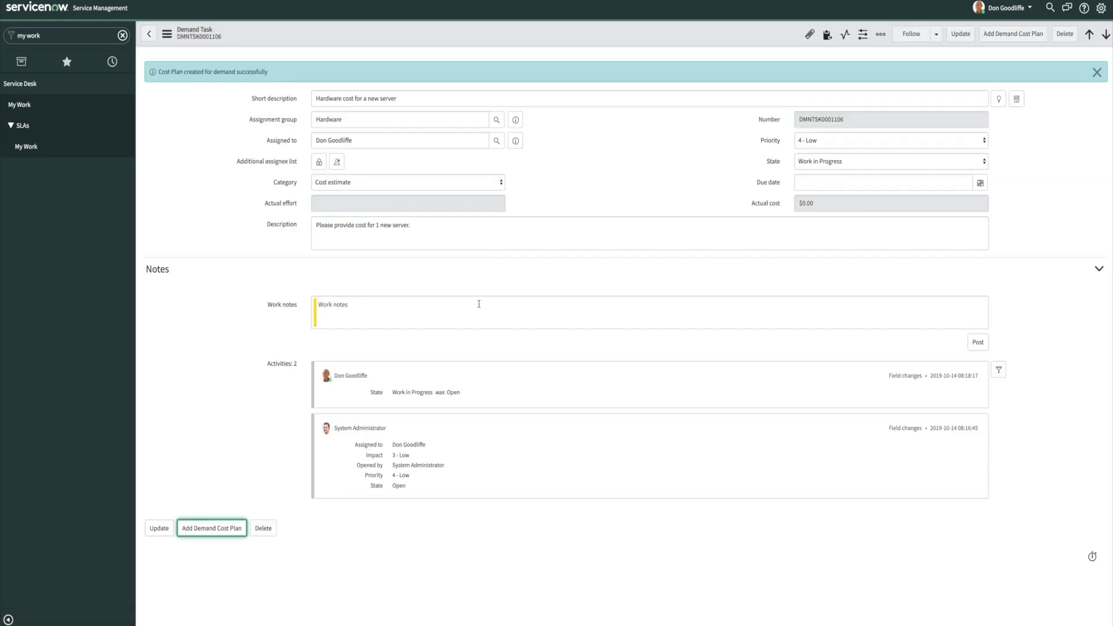
Close DMNTSK0001106 as Closed Complete with work note 'Cost plan has been created for the server.'
{"action": "left_click", "coordinate": [475, 305]}
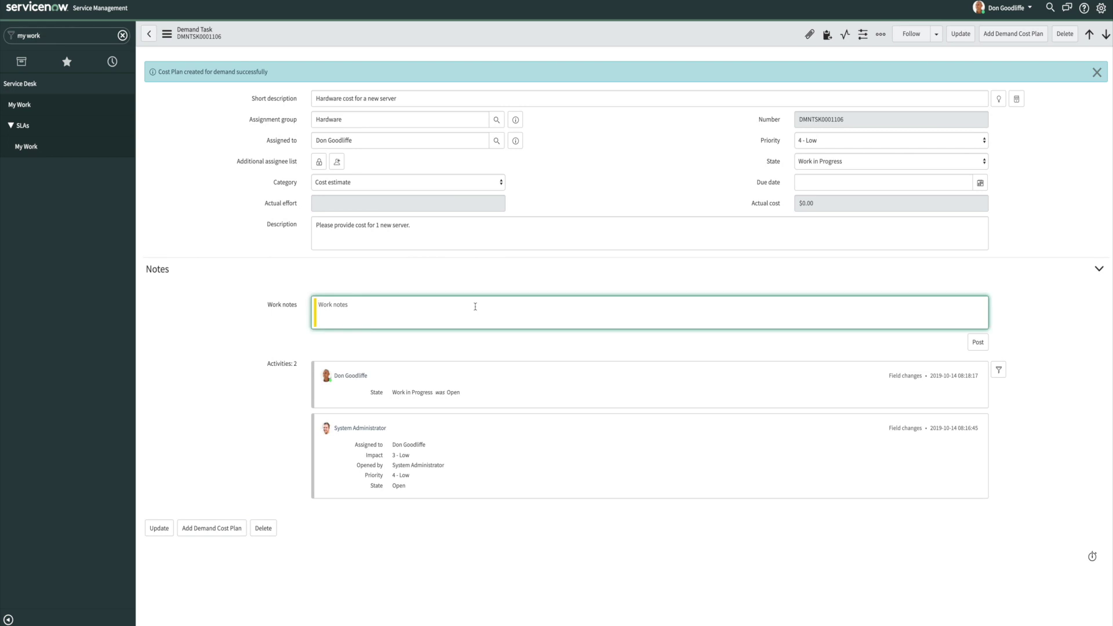
{"action": "type", "text": "Cost plan has been created for the server."}
{"action": "left_click", "coordinate": [869, 165]}
{"action": "left_click", "coordinate": [850, 170]}
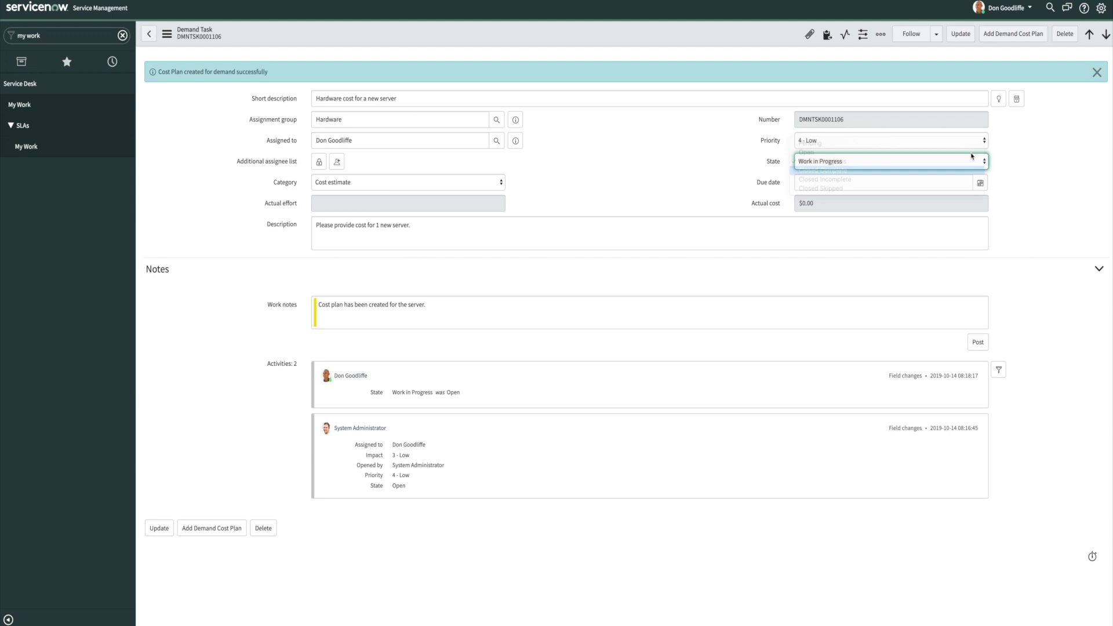
{"action": "left_click", "coordinate": [960, 35]}
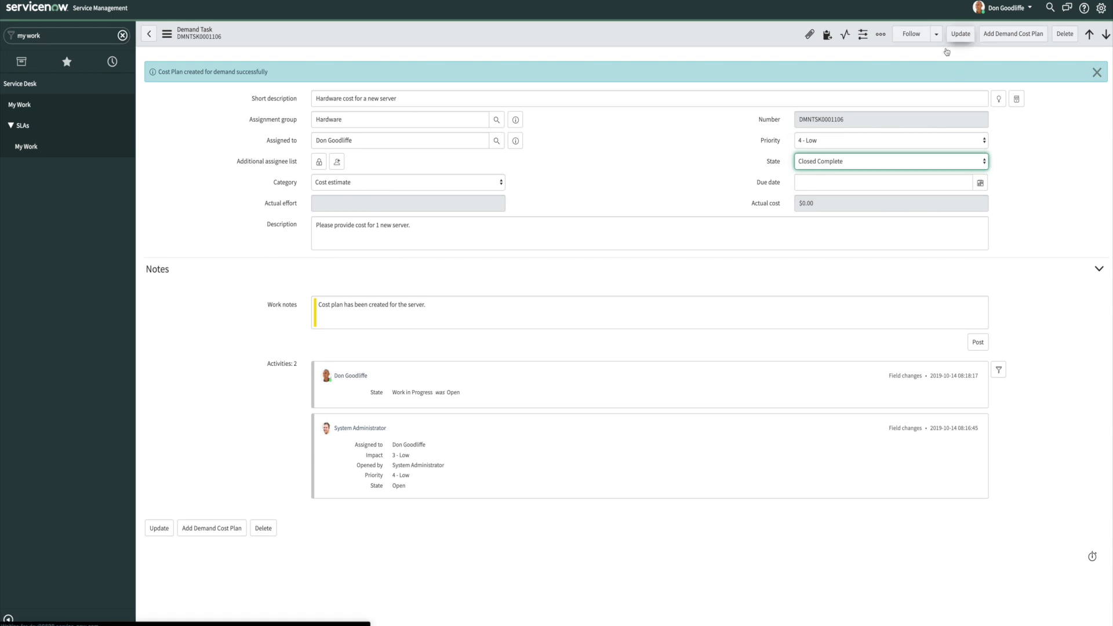
From DMNTSK0001107, begin a resource plan for Engineering Services, any member, 20 planned hours
{"action": "left_click", "coordinate": [217, 139]}
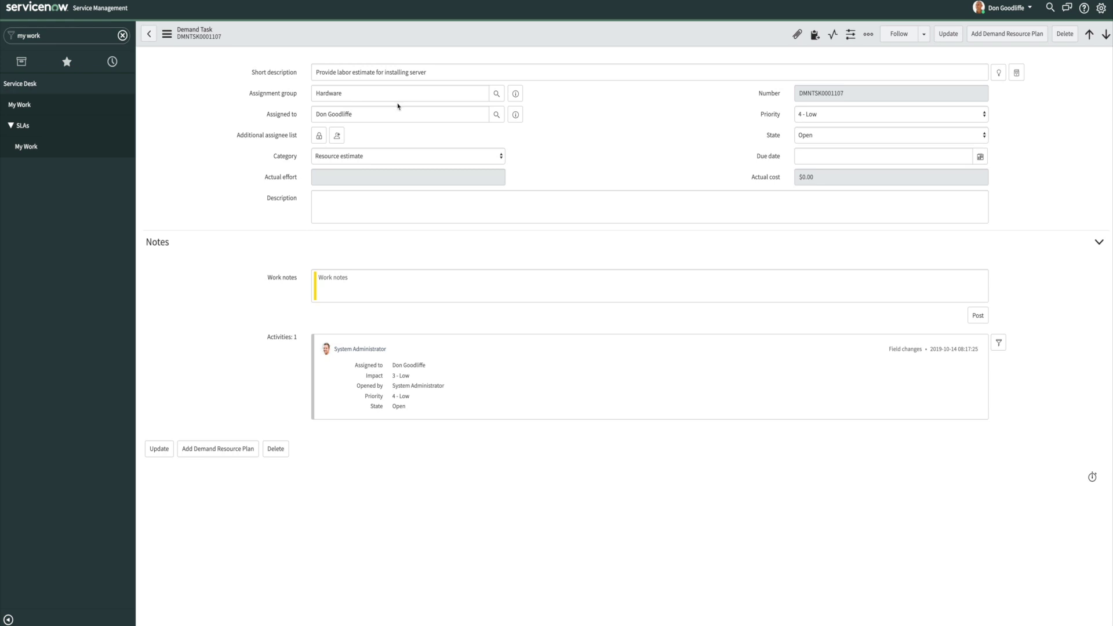
{"action": "left_click", "coordinate": [209, 451]}
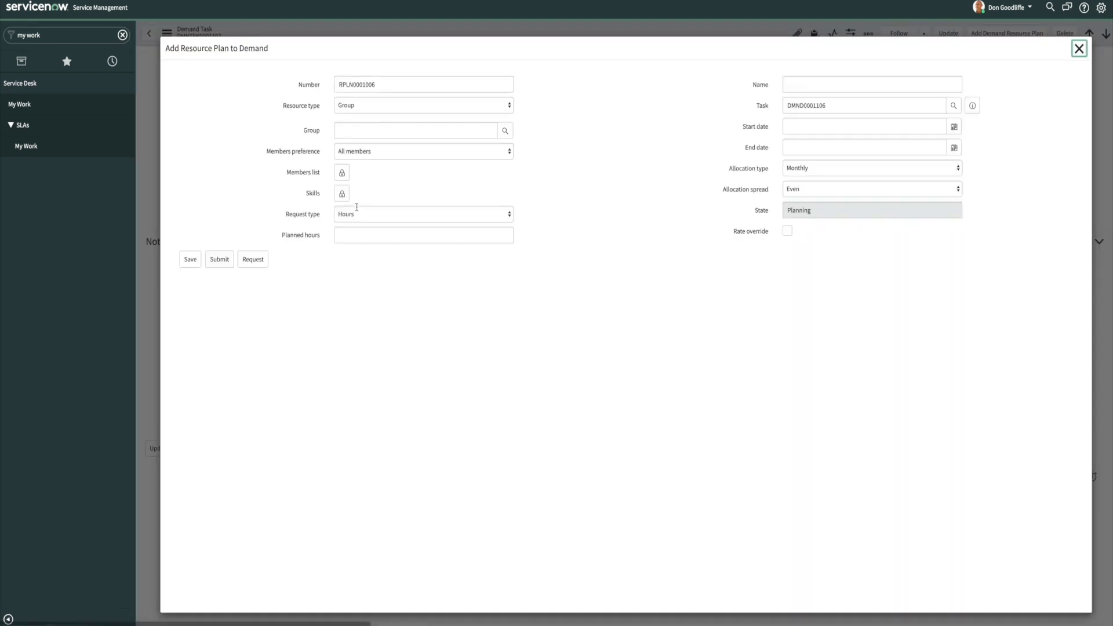
{"action": "left_click", "coordinate": [505, 130]}
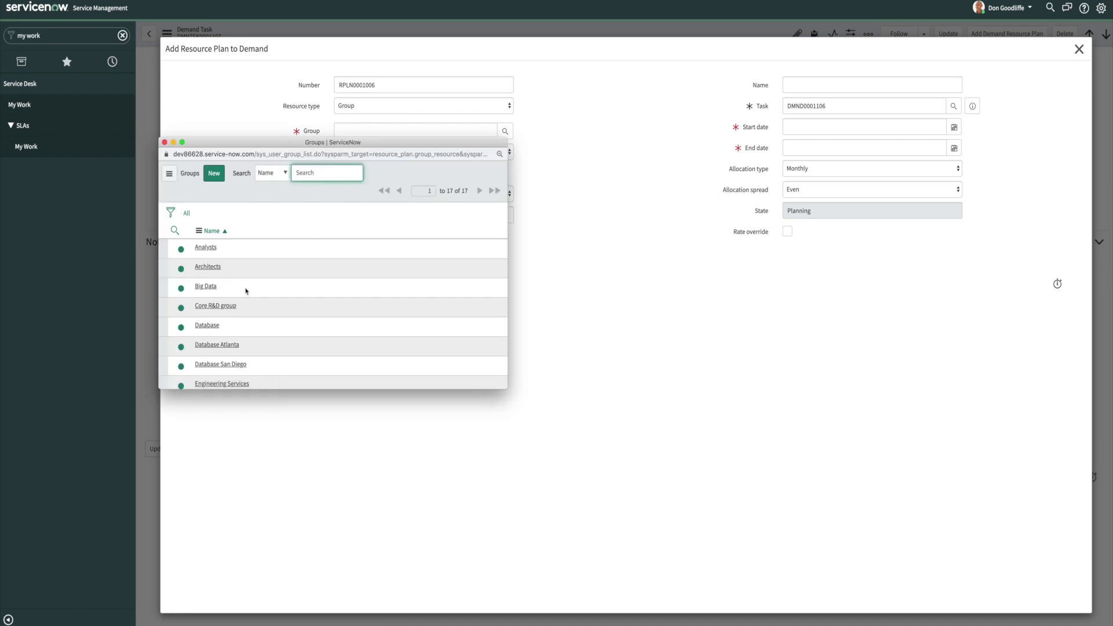
{"action": "scroll", "coordinate": [246, 291], "scroll_direction": "down", "scroll_amount": 2}
{"action": "left_click", "coordinate": [223, 325]}
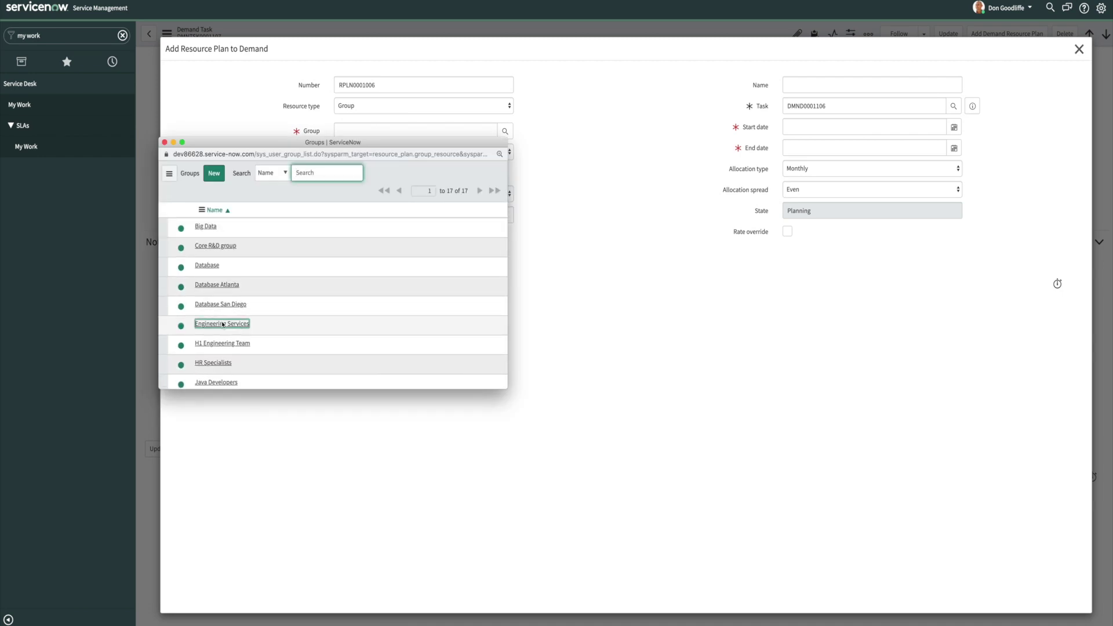
{"action": "left_click", "coordinate": [374, 154]}
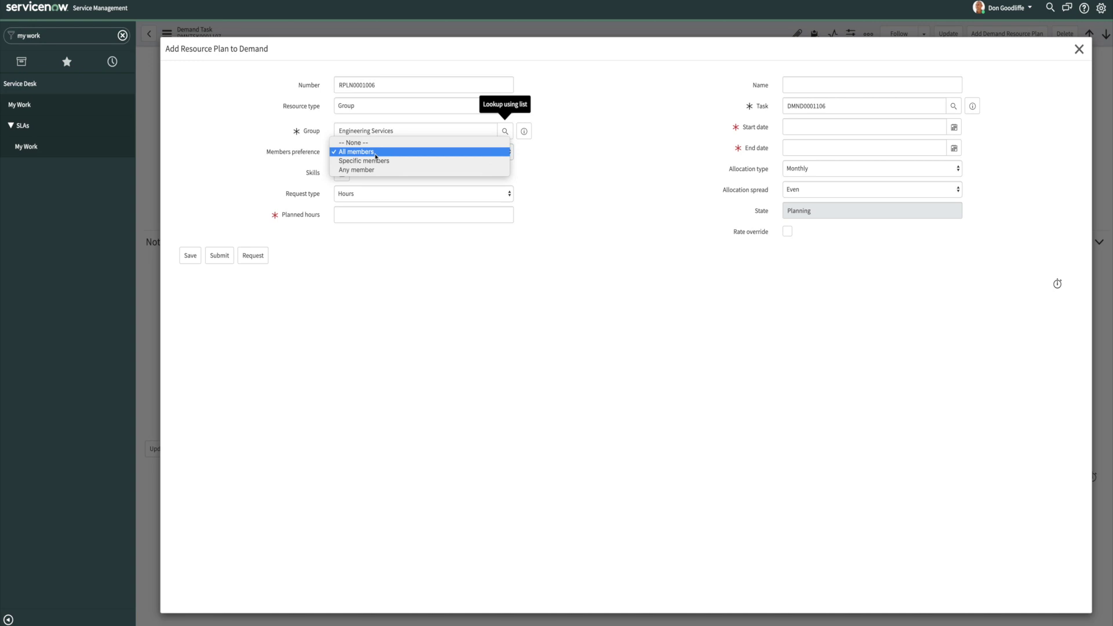
{"action": "left_click", "coordinate": [370, 171]}
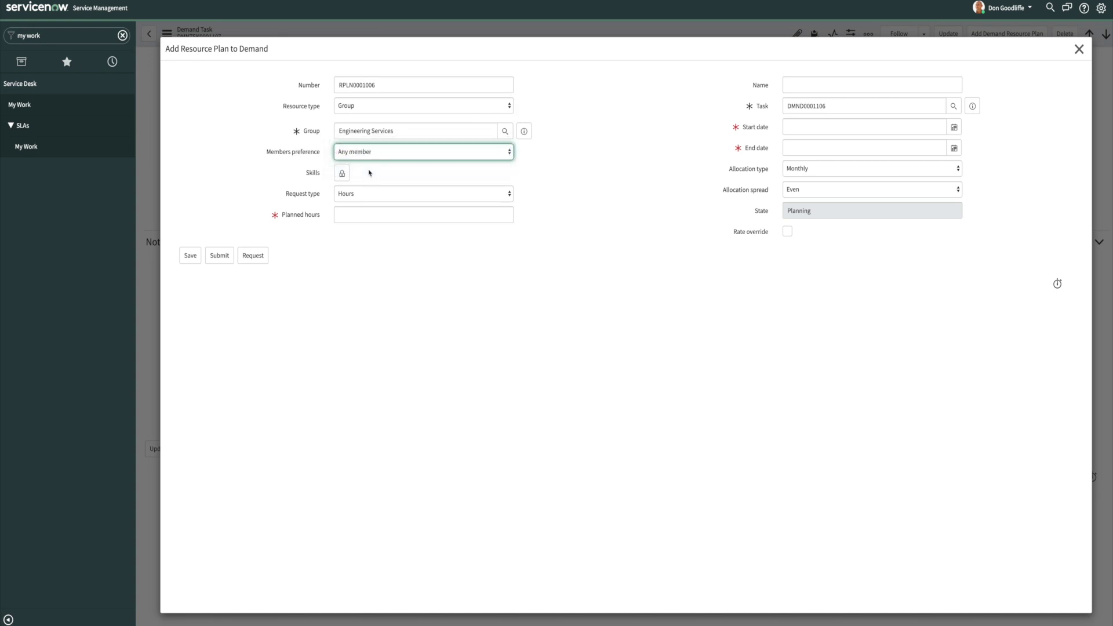
{"action": "left_click", "coordinate": [402, 219]}
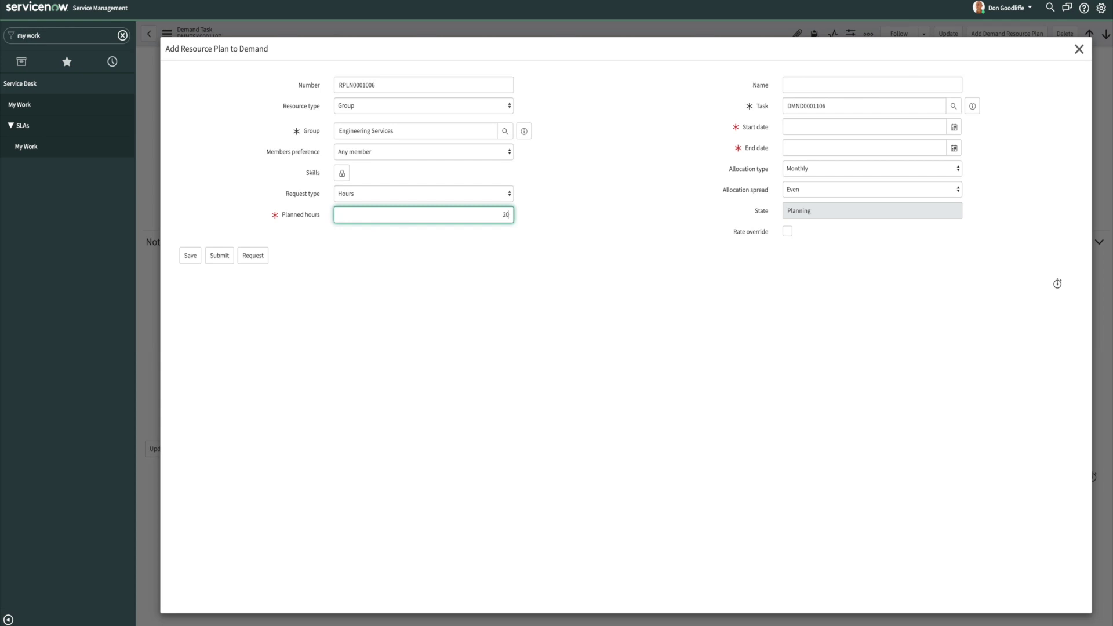
{"action": "left_click", "coordinate": [604, 190]}
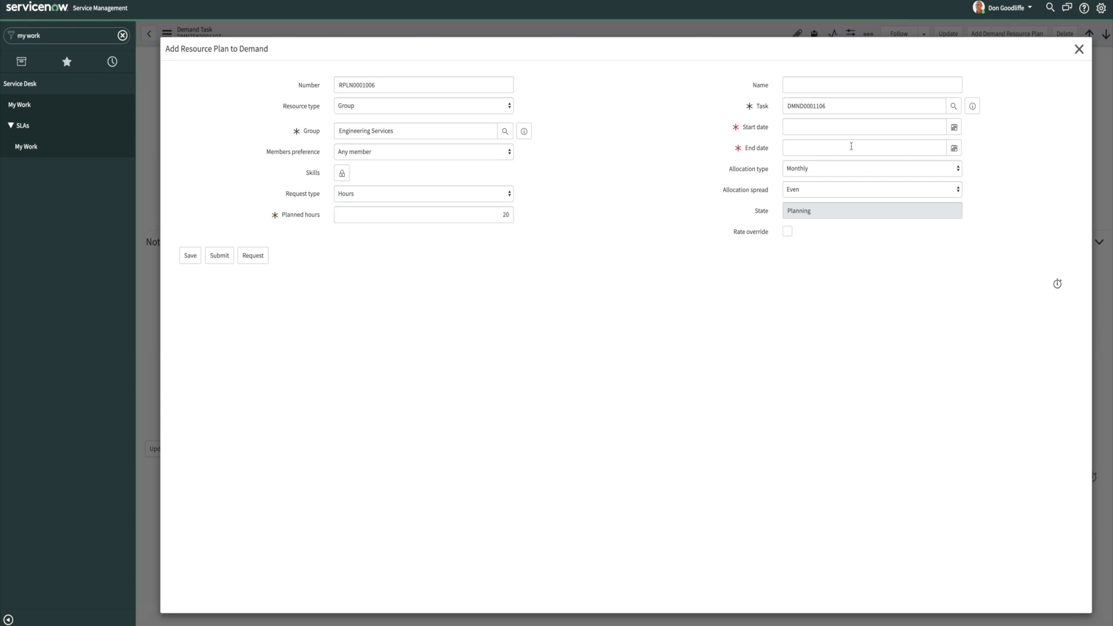
Set the plan dates to 2022-11-04 through 2022-11-08 and request the resource plan
{"action": "left_click", "coordinate": [955, 128]}
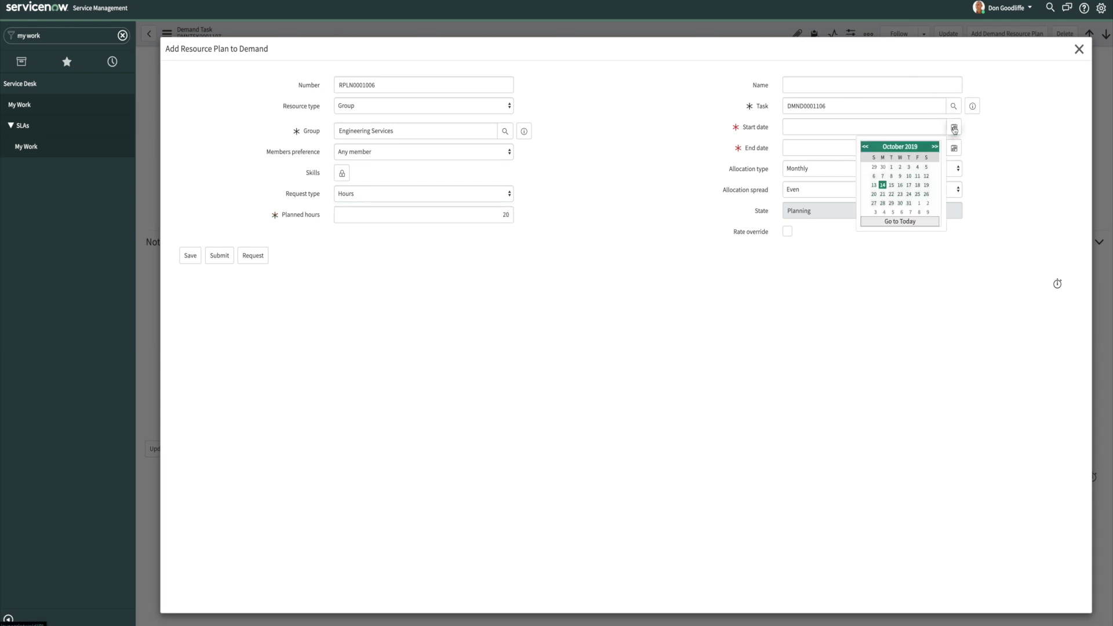
{"action": "left_click", "coordinate": [884, 212]}
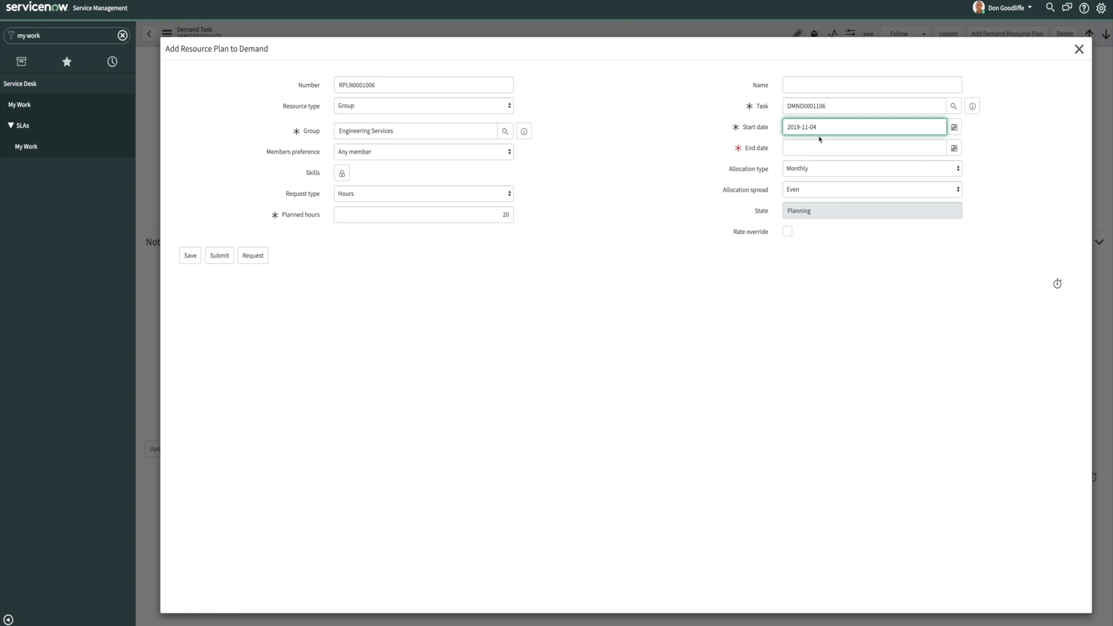
{"action": "left_click", "coordinate": [800, 129]}
{"action": "key", "text": "BackSpace"}
{"action": "key", "text": "BackSpace"}
{"action": "type", "text": "22"}
{"action": "left_click", "coordinate": [954, 148]}
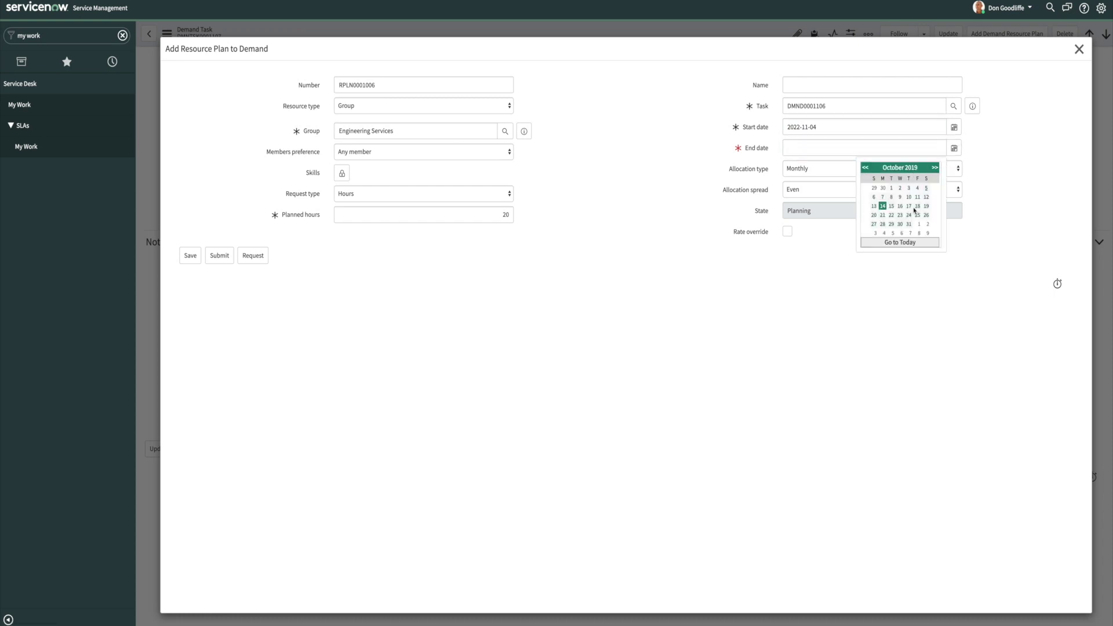
{"action": "left_click", "coordinate": [919, 234]}
{"action": "left_click", "coordinate": [814, 150]}
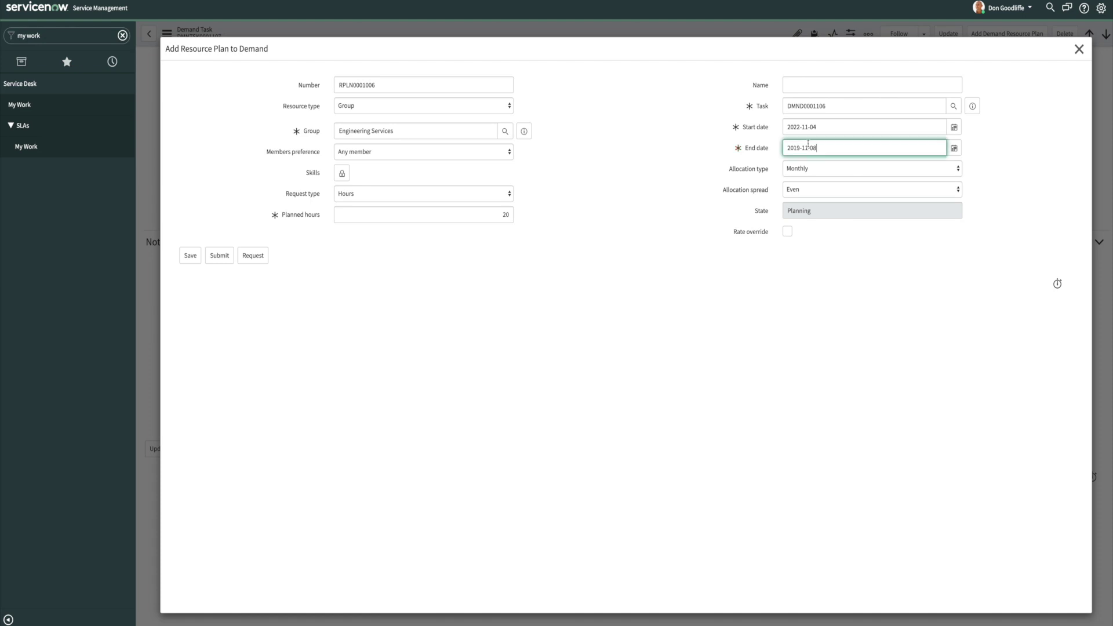
{"action": "key", "text": "BackSpace"}
{"action": "key", "text": "BackSpace"}
{"action": "type", "text": "22"}
{"action": "left_click", "coordinate": [812, 231]}
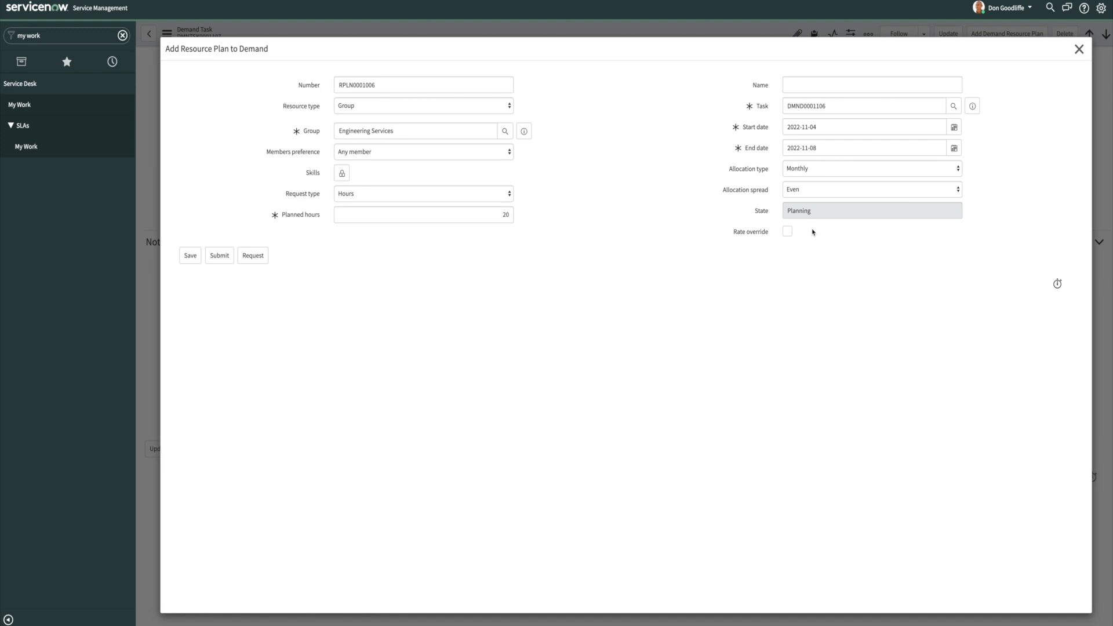
{"action": "left_click", "coordinate": [249, 256]}
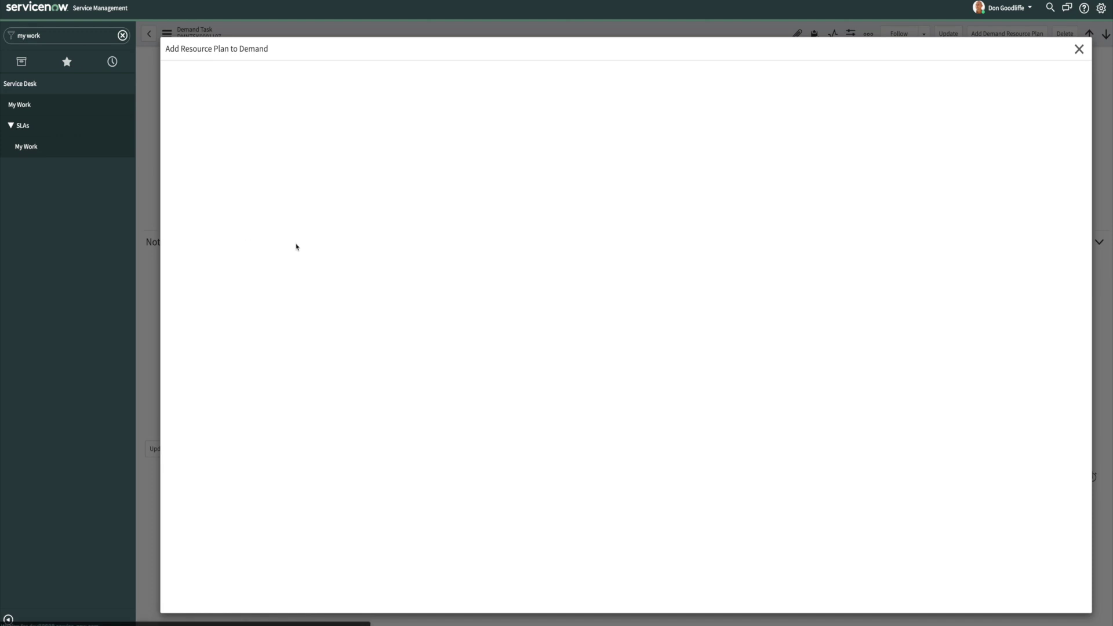
Close DMNTSK0001107 as Closed Complete and end the impersonation
{"action": "left_click", "coordinate": [830, 163]}
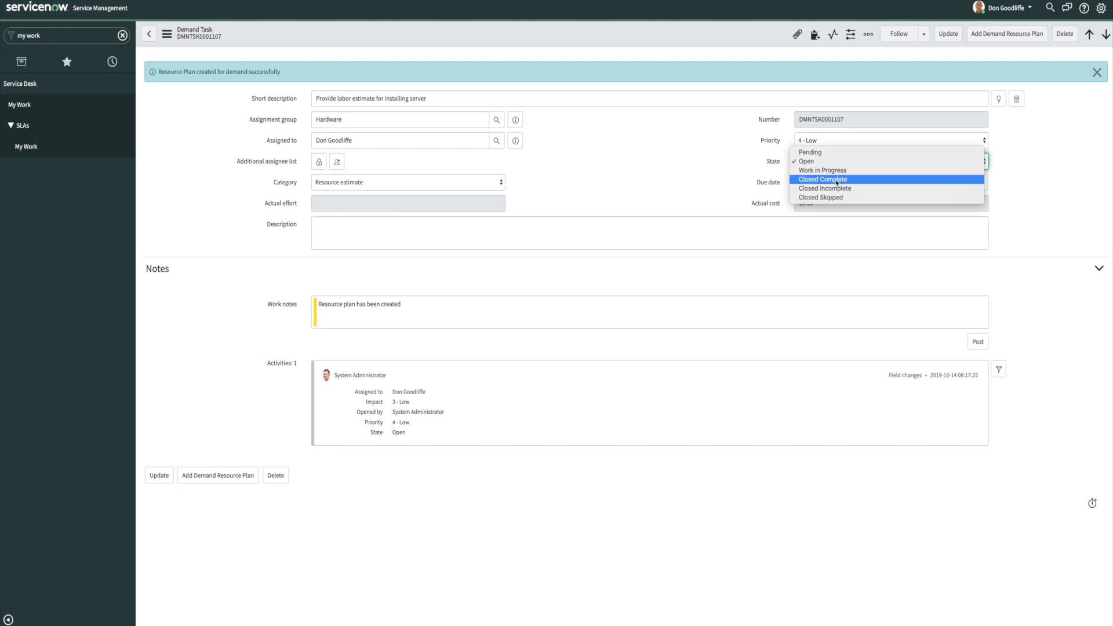
{"action": "left_click", "coordinate": [837, 179]}
{"action": "left_click", "coordinate": [949, 34]}
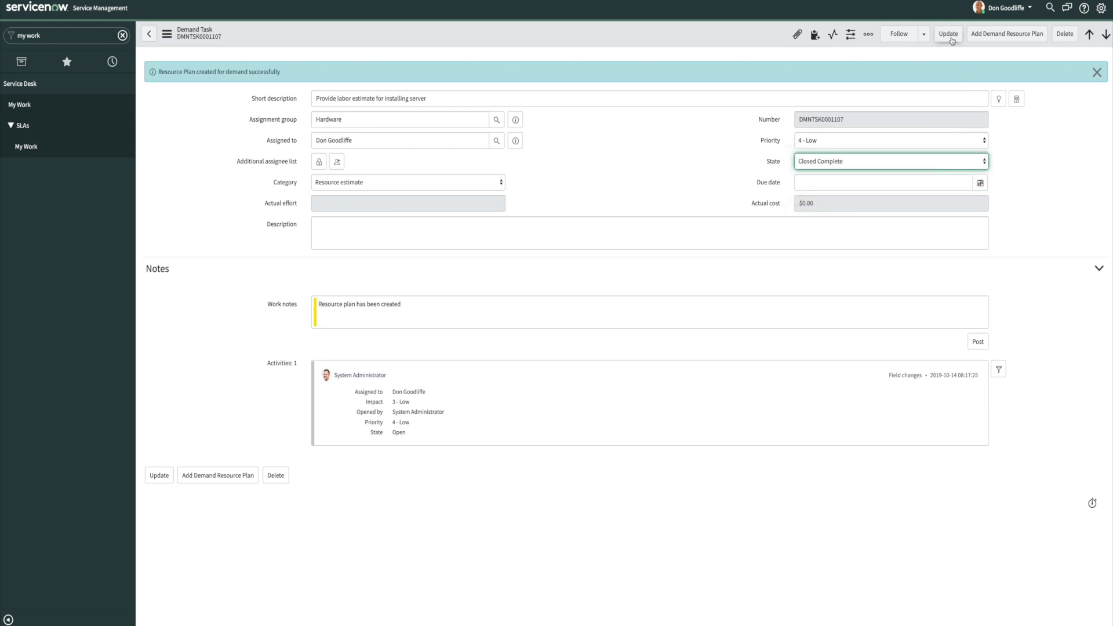
{"action": "left_click", "coordinate": [1008, 8]}
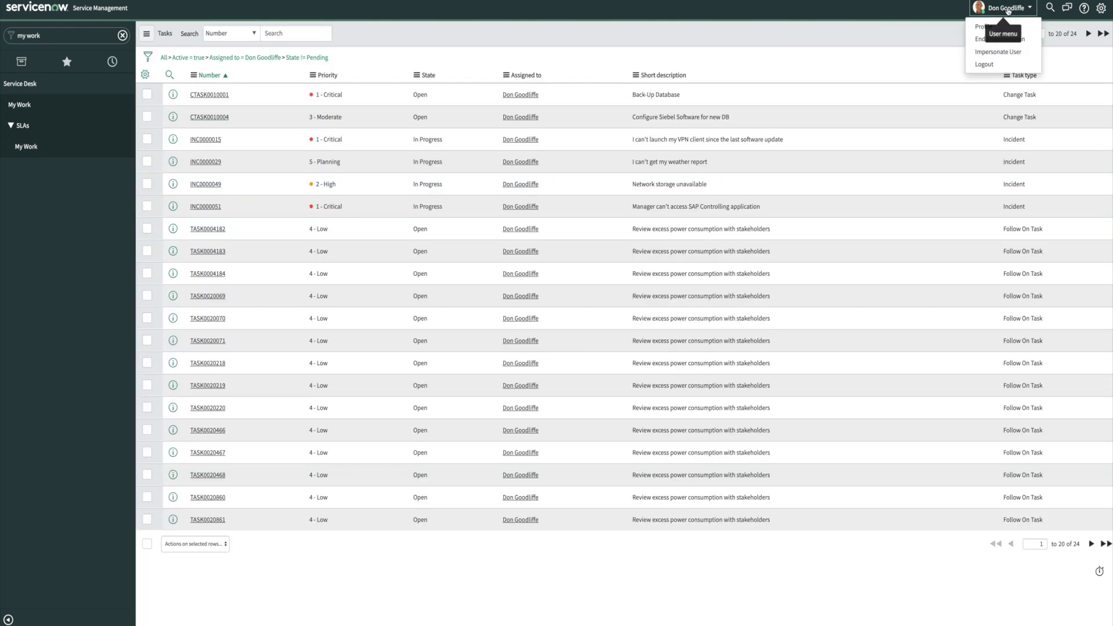
{"action": "left_click", "coordinate": [1001, 39]}
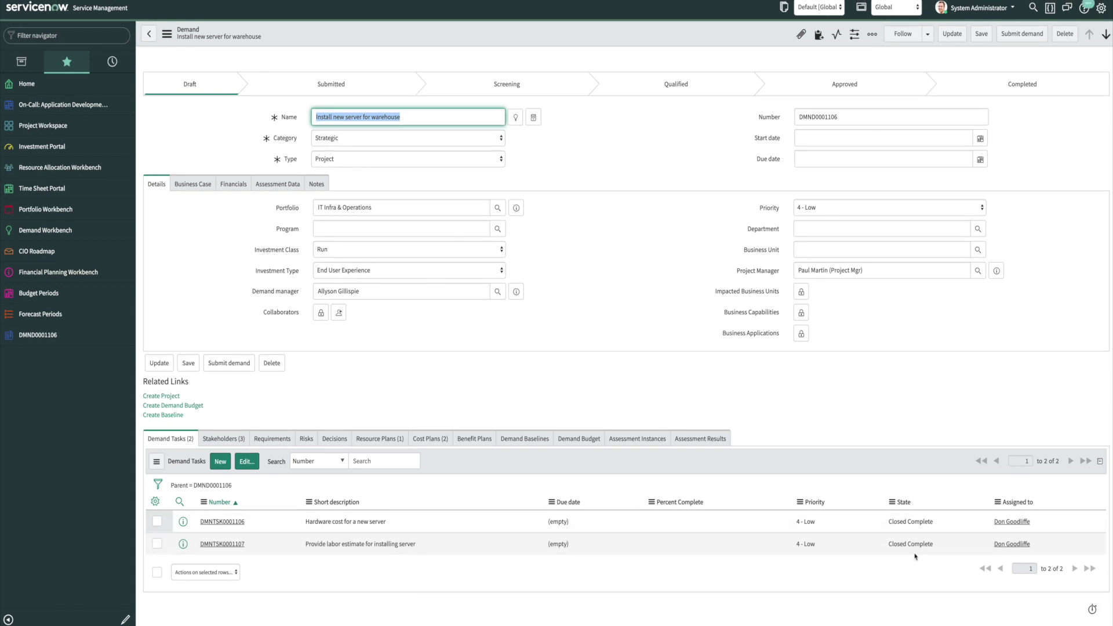
Open RPLN0001006, review its request details, confirm it, and go back to DMND0001106
{"action": "left_click", "coordinate": [383, 441]}
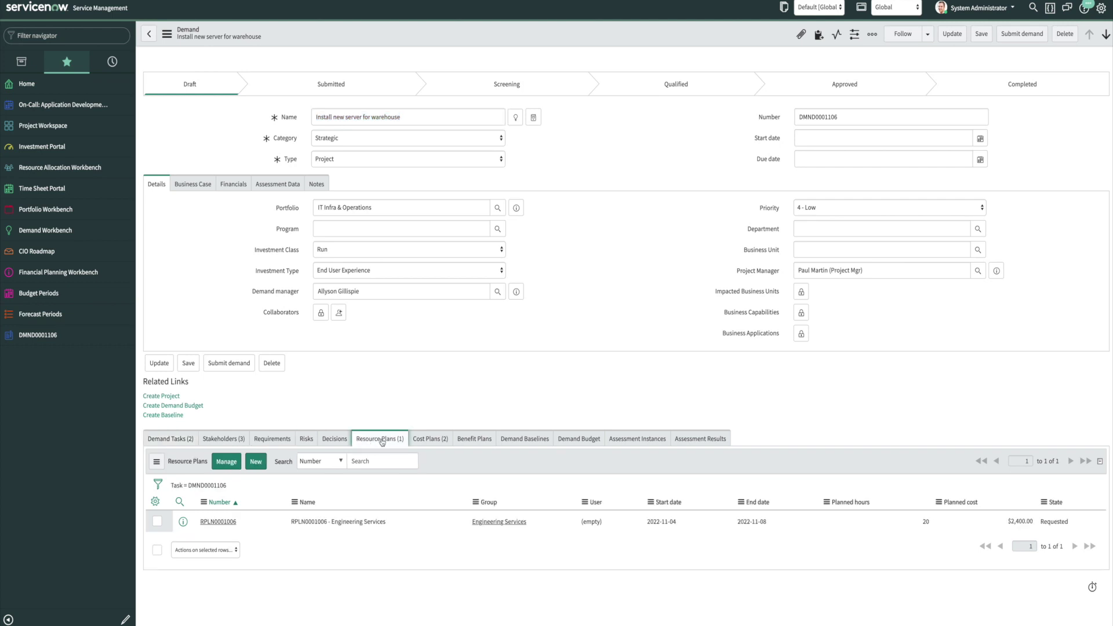
{"action": "left_click", "coordinate": [218, 522]}
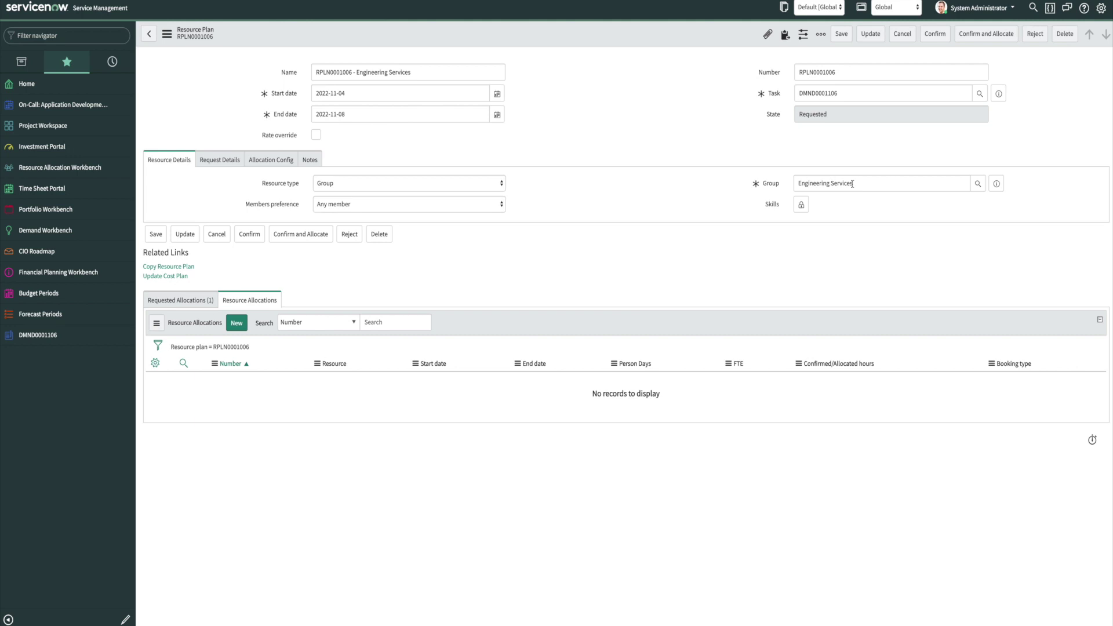
{"action": "left_click", "coordinate": [218, 162]}
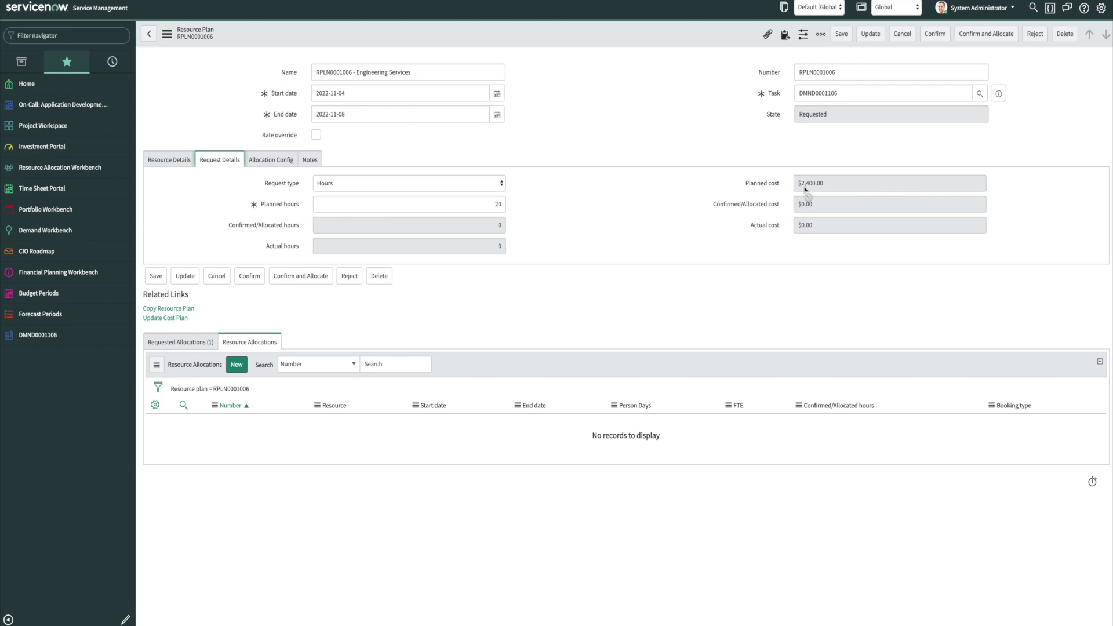
{"action": "left_click", "coordinate": [169, 160]}
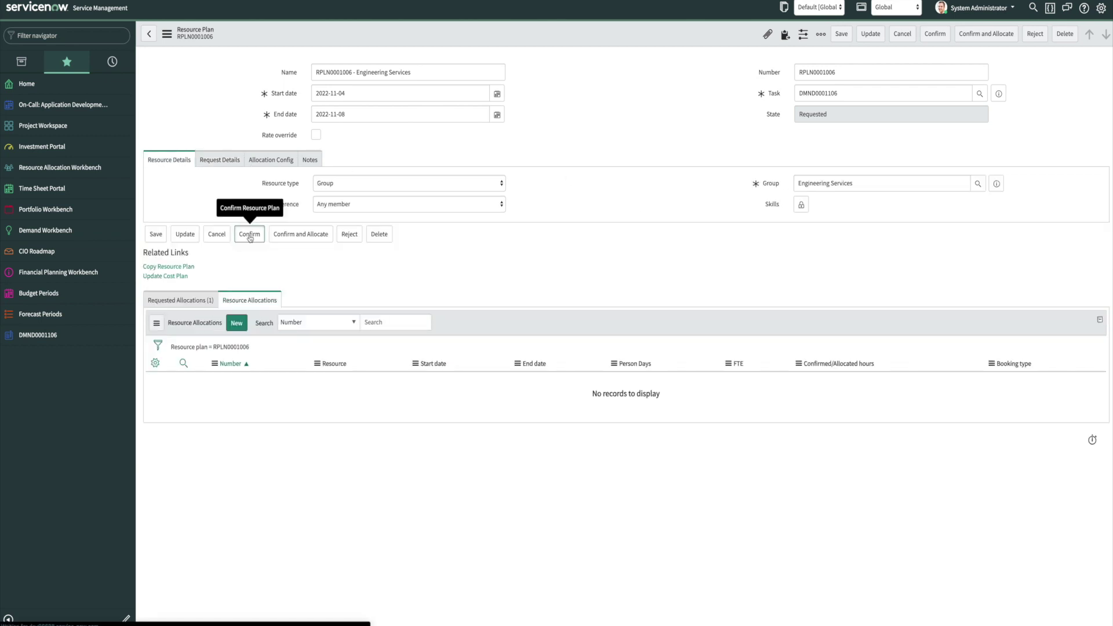
{"action": "left_click", "coordinate": [249, 235]}
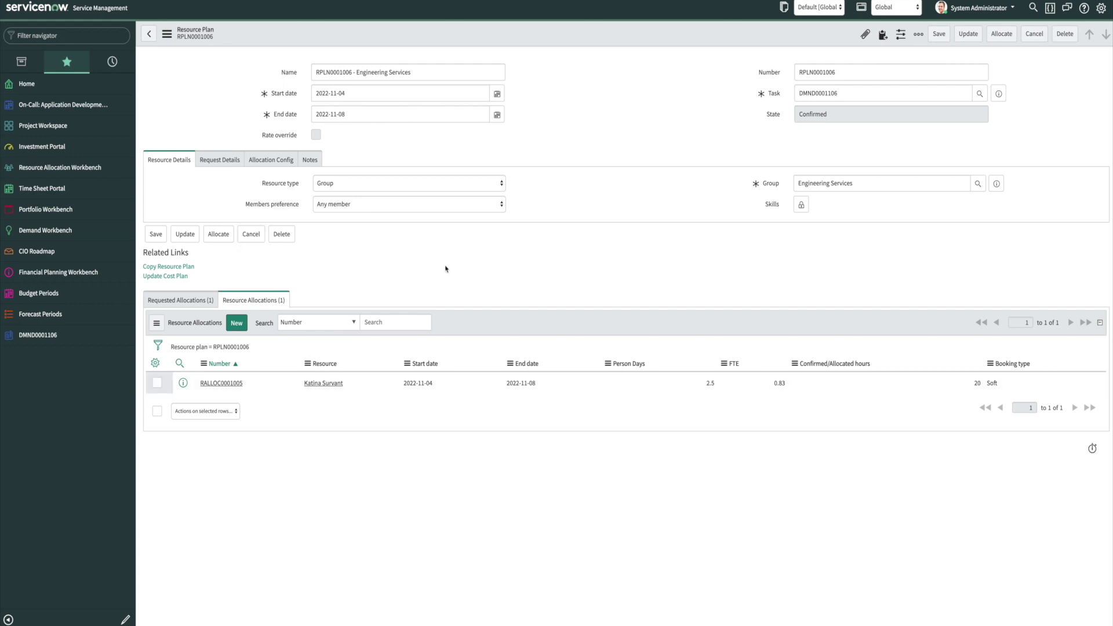
{"action": "left_click", "coordinate": [149, 33]}
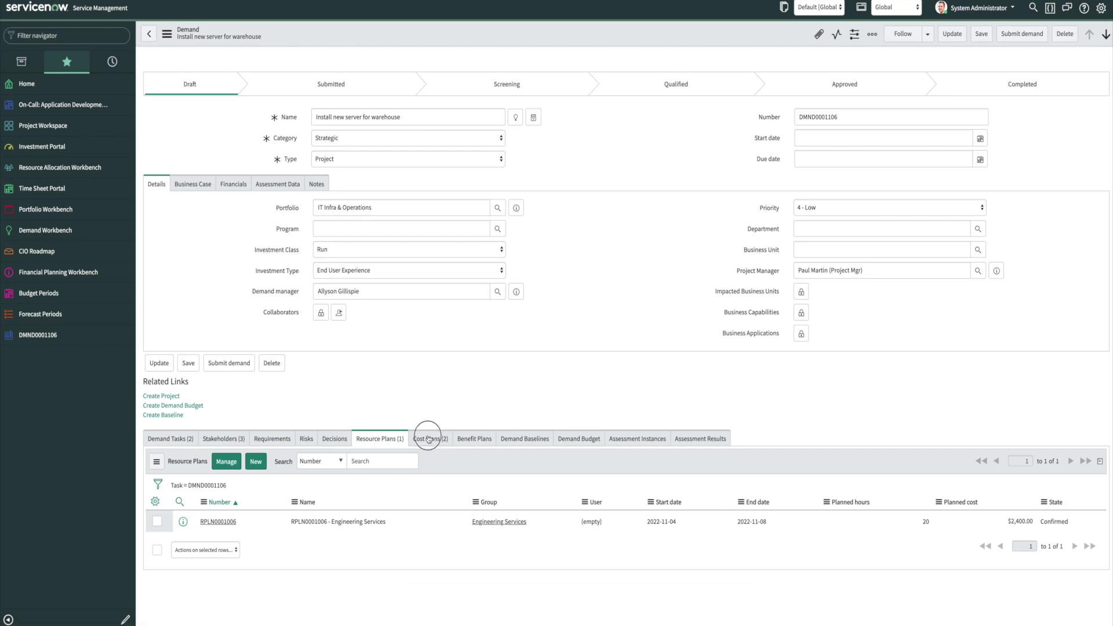
Review the New Server Cost plan (5,000) from the demand's Cost Plans list, then return to the demand
{"action": "left_click", "coordinate": [430, 439]}
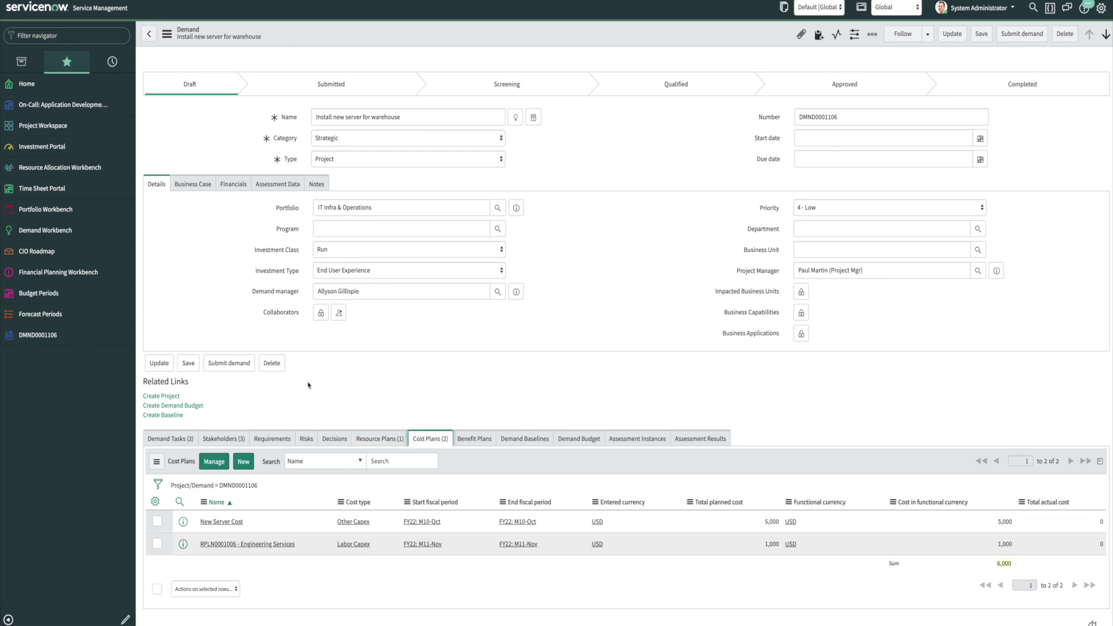
{"action": "scroll", "coordinate": [247, 479], "scroll_direction": "down", "scroll_amount": 1}
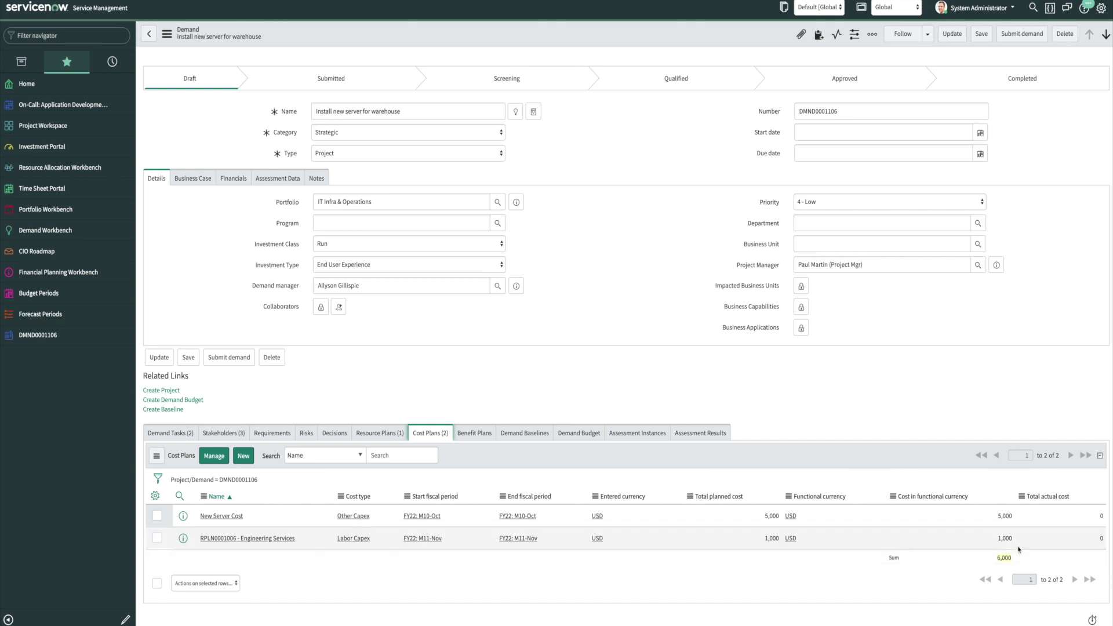
{"action": "left_click", "coordinate": [214, 518]}
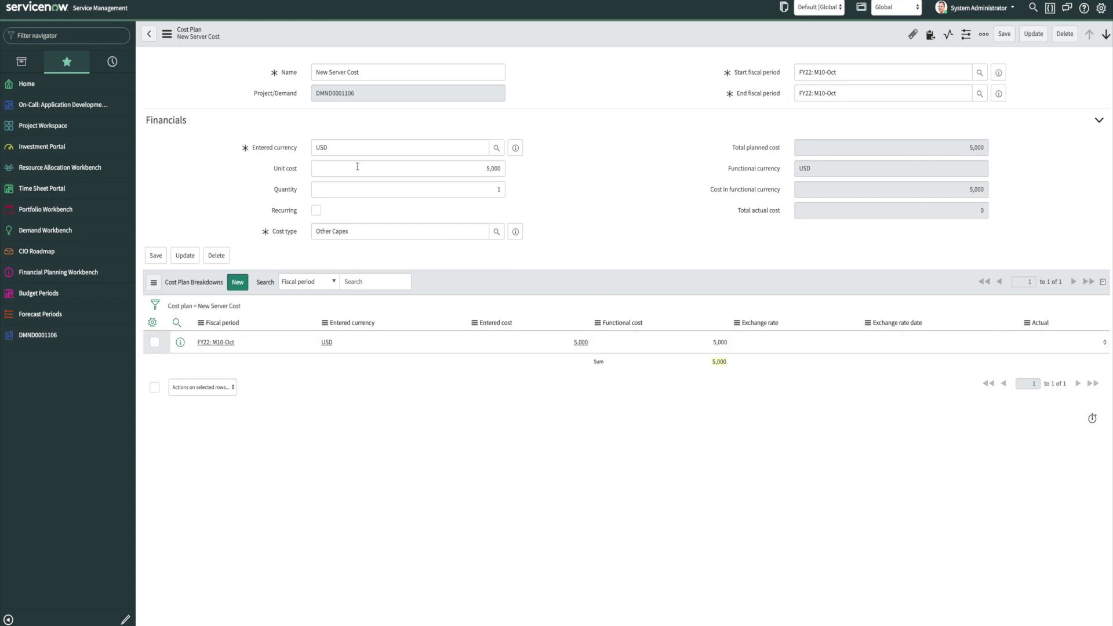
{"action": "left_click", "coordinate": [149, 34]}
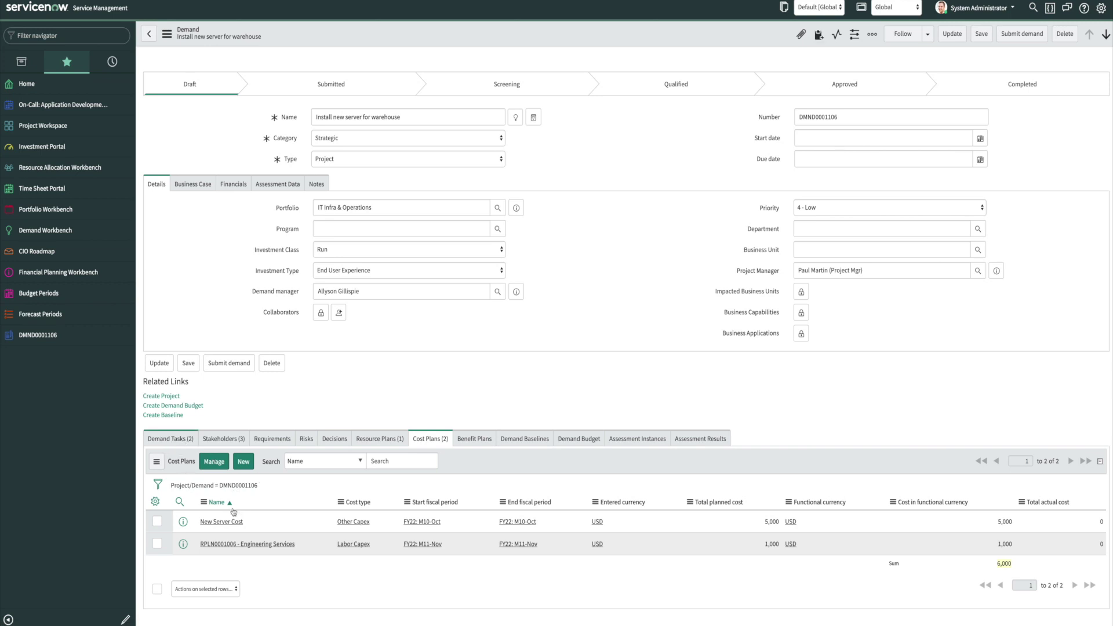
Confirm both DMND0001106 demand tasks show Closed Complete and check the Project Manager field
{"action": "left_click", "coordinate": [181, 440]}
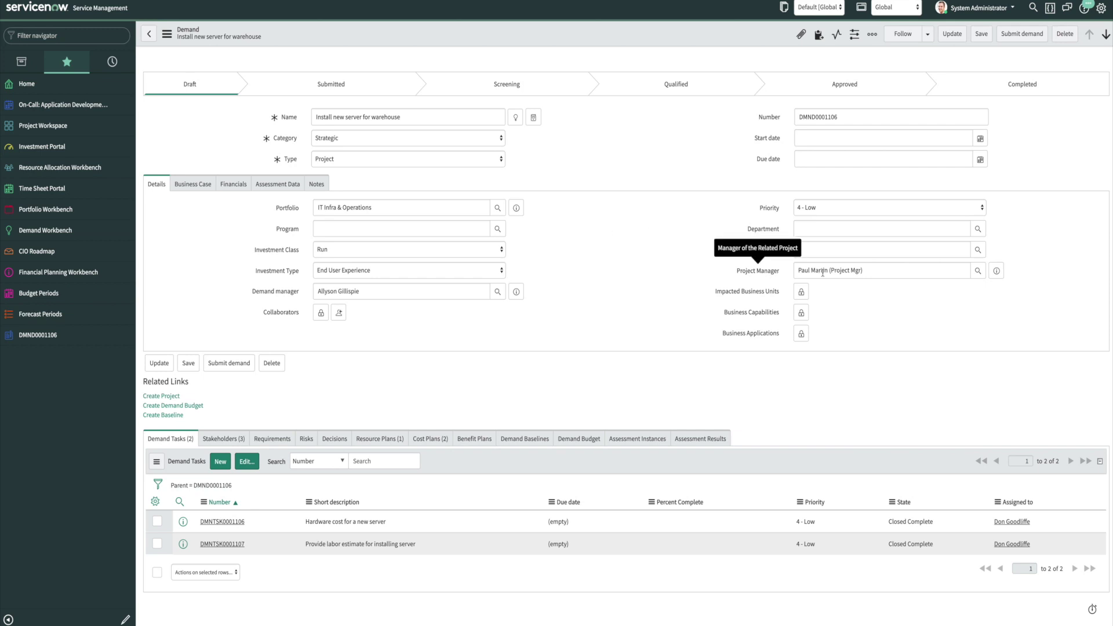
{"action": "left_click", "coordinate": [813, 272]}
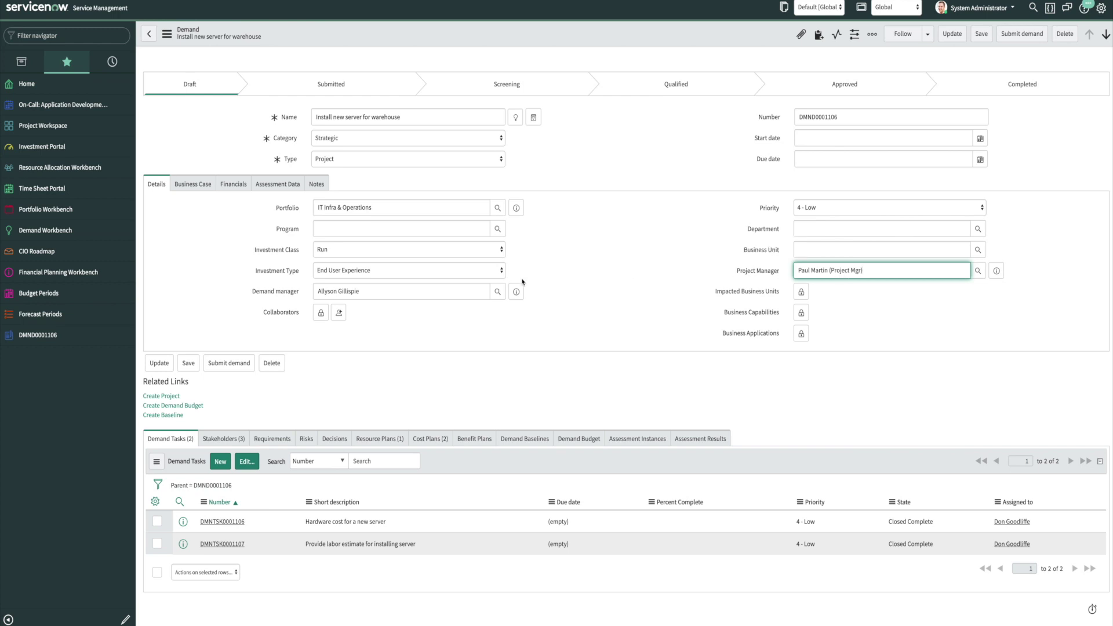
Create project PRJ0010004 'Install new server for warehouse' from demand DMND0001106 with the Create Project link
{"action": "left_click", "coordinate": [170, 397]}
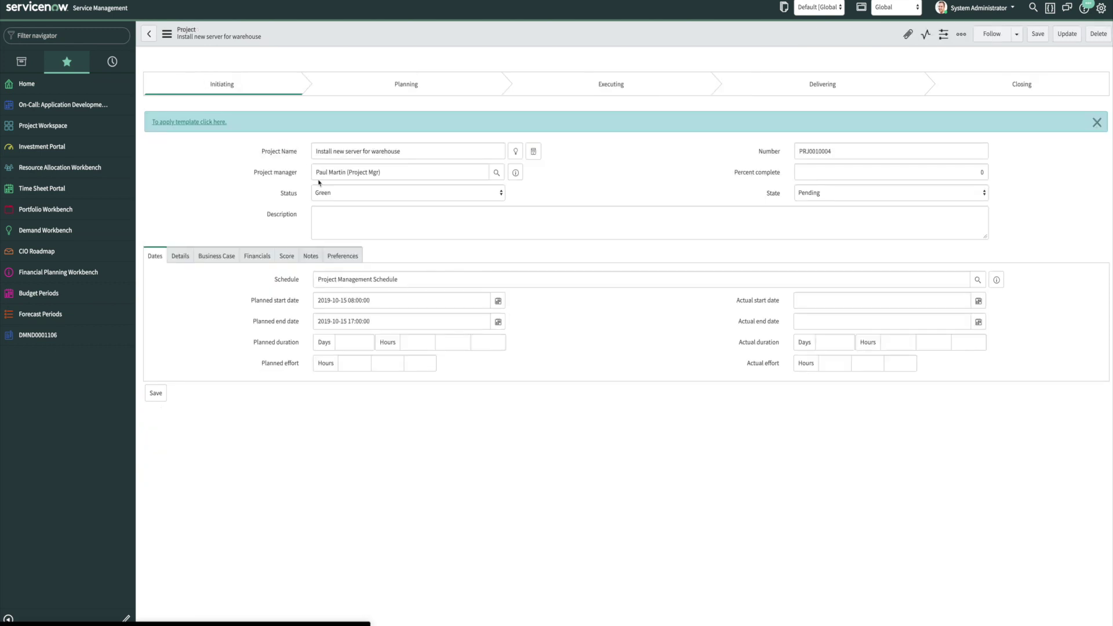